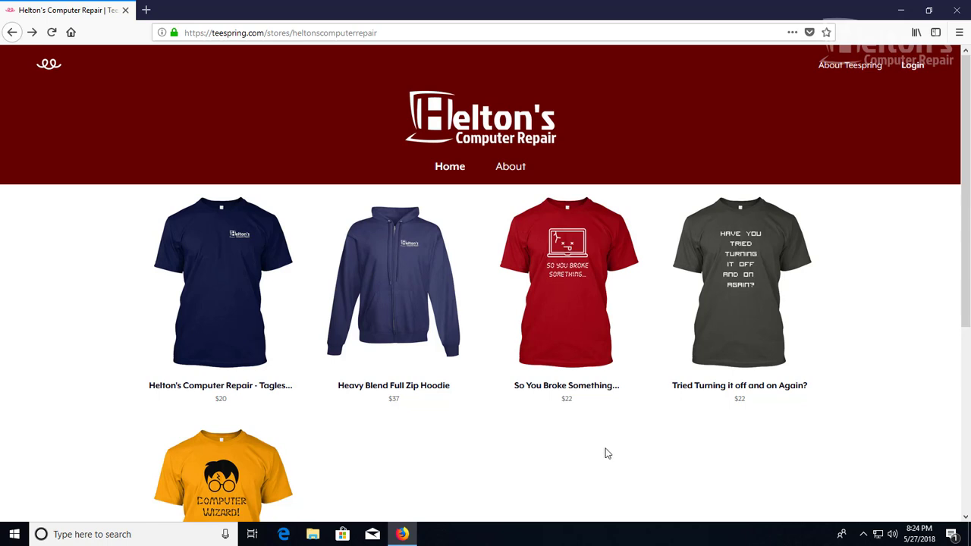
View the Helton's Computer Repair Tagless Tee product page, return to the store's home page and close the browser.
click(254, 328)
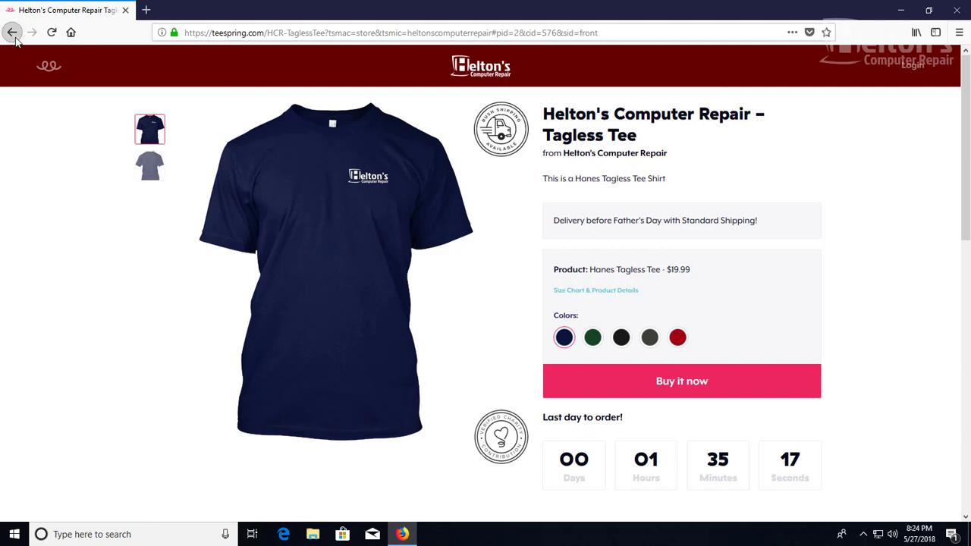
click(13, 31)
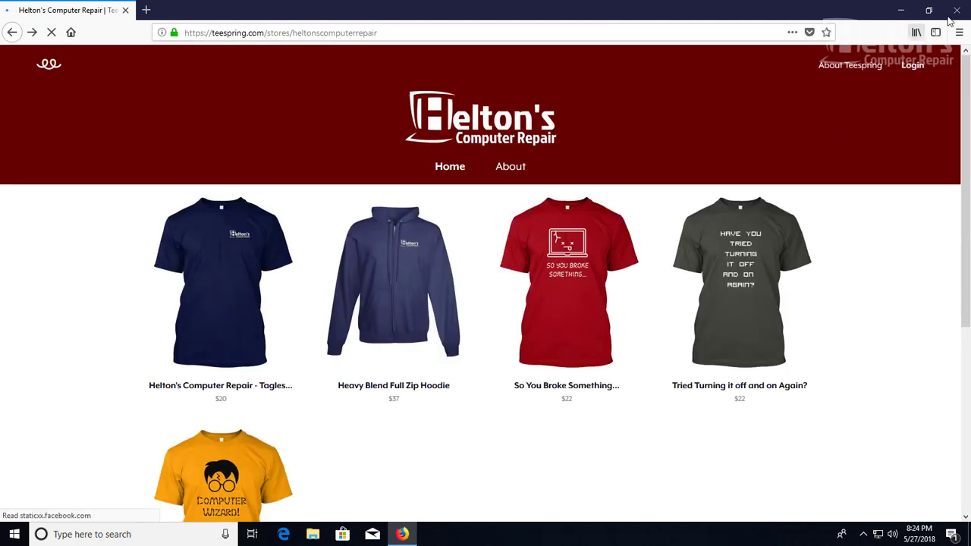
click(957, 13)
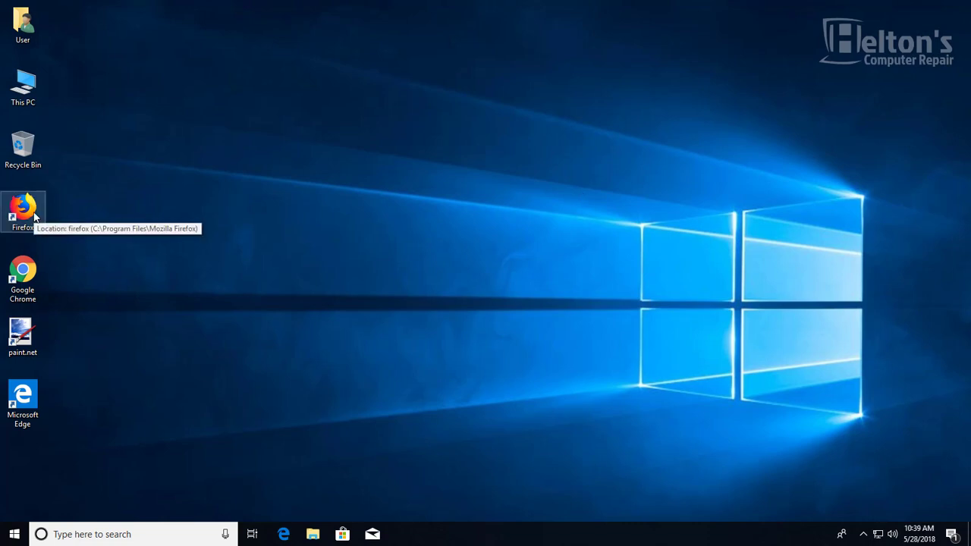
Launch Firefox, open the bookmark library window and display the All Bookmarks folder with the Bookmarks Toolbar folder collapsed.
double_click(35, 217)
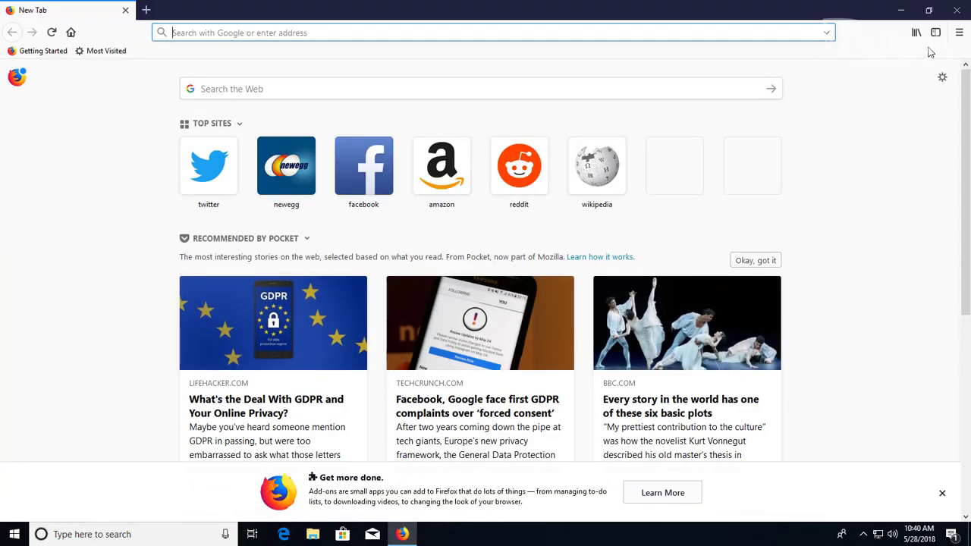
click(959, 33)
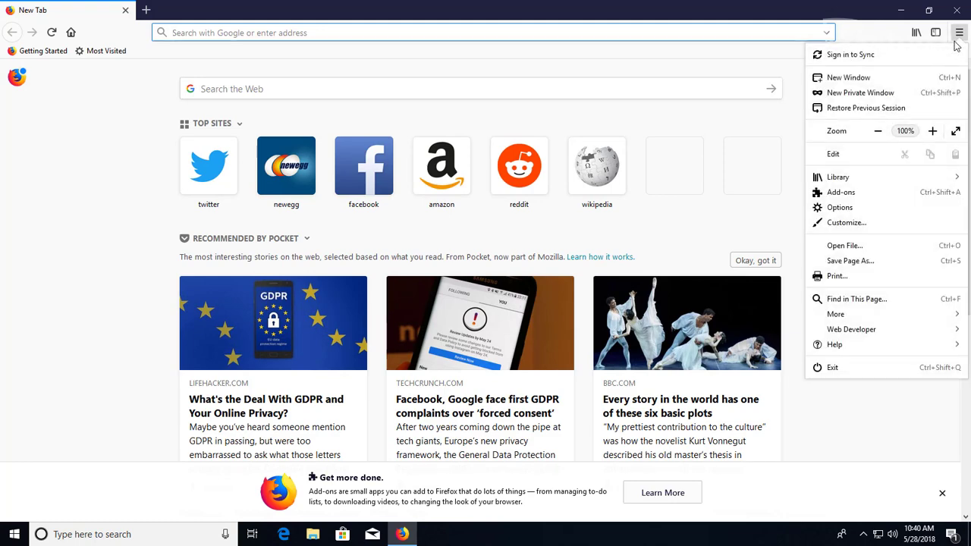
click(918, 35)
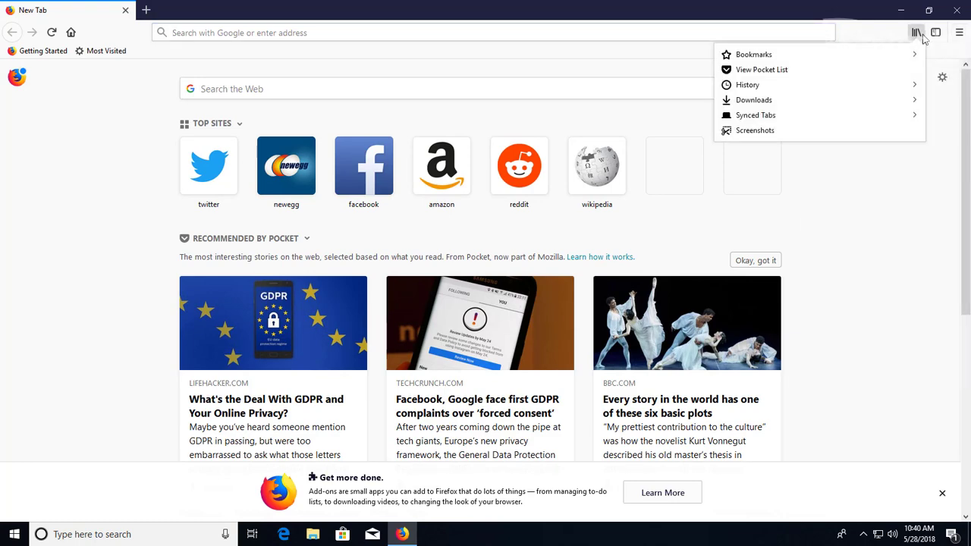
click(959, 33)
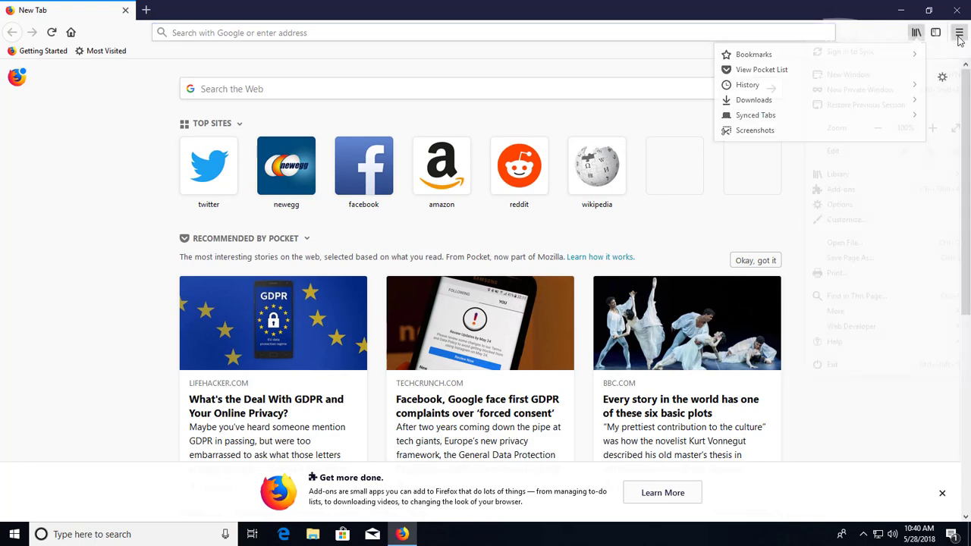
click(916, 33)
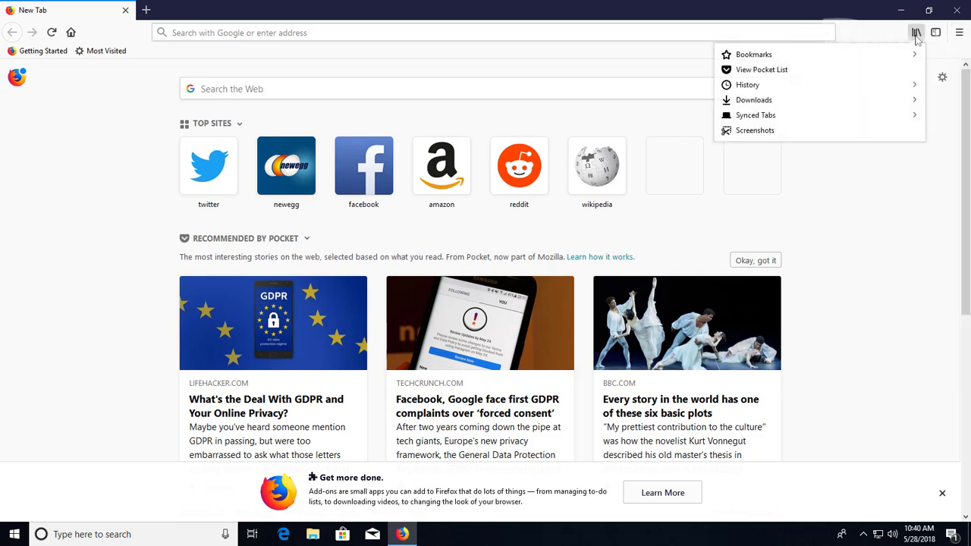
click(838, 55)
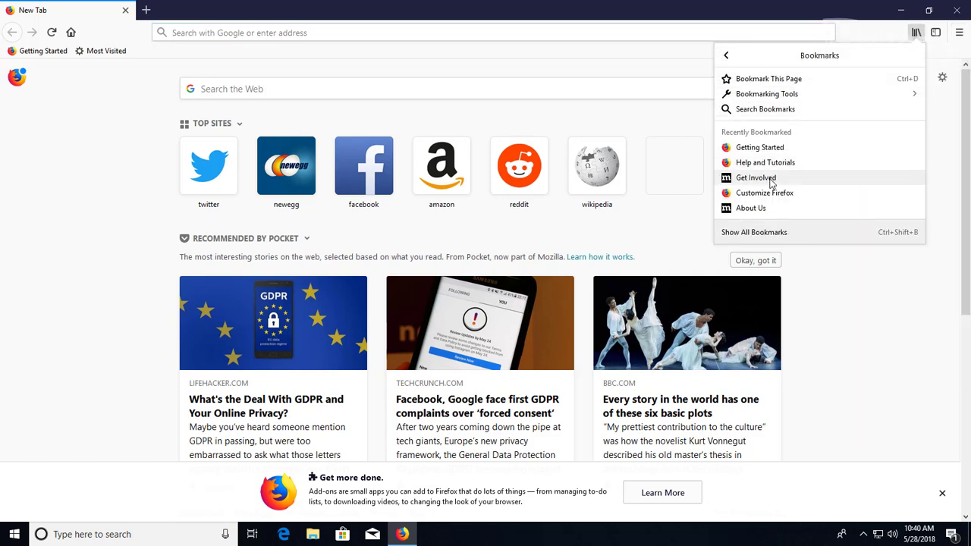
click(761, 235)
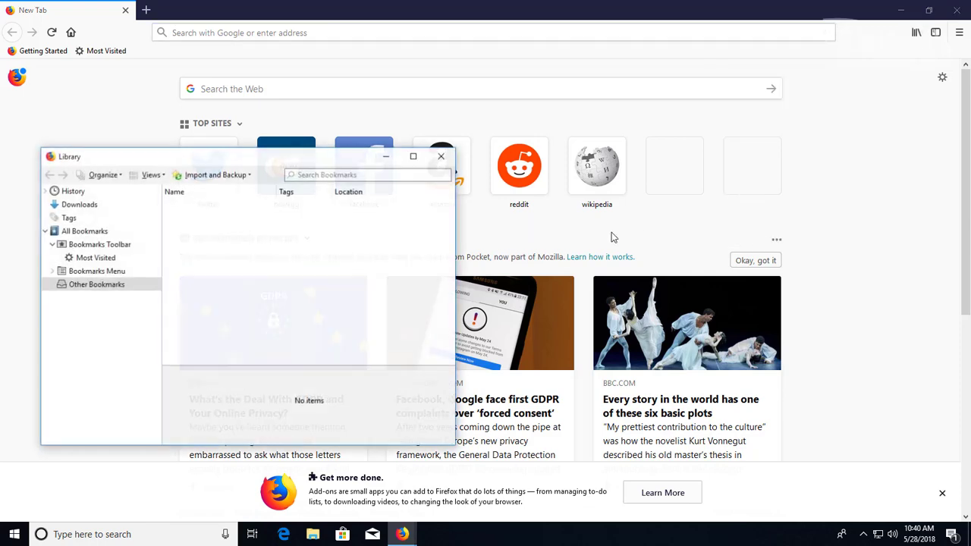
click(76, 286)
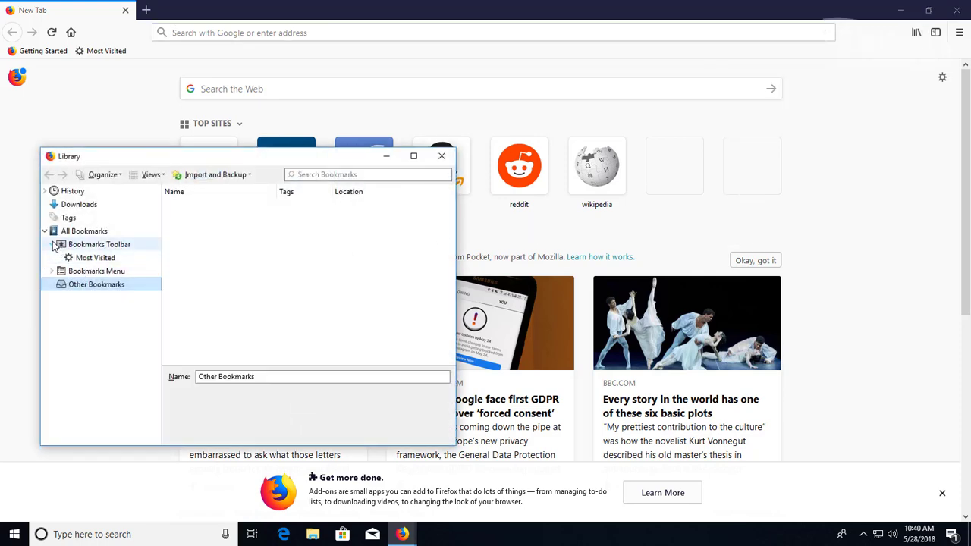
click(52, 244)
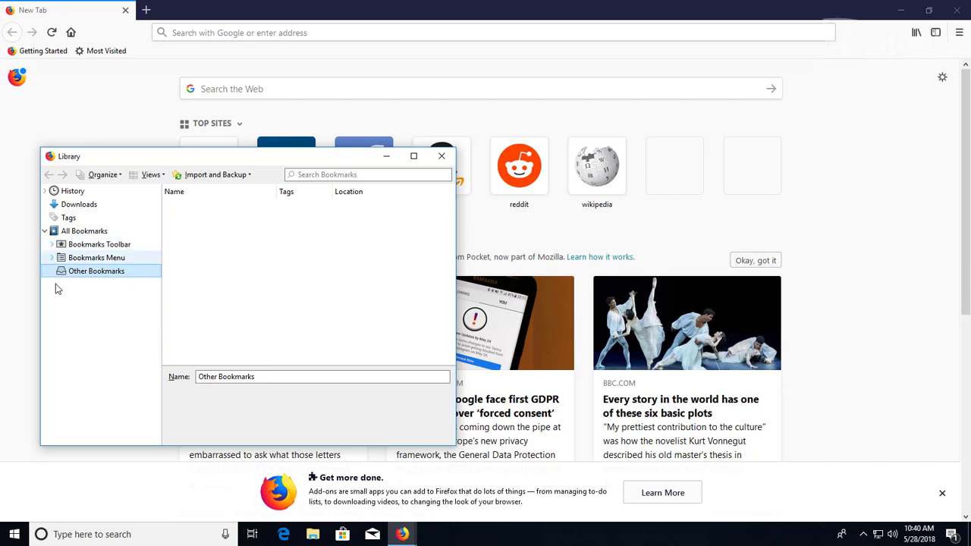
click(78, 233)
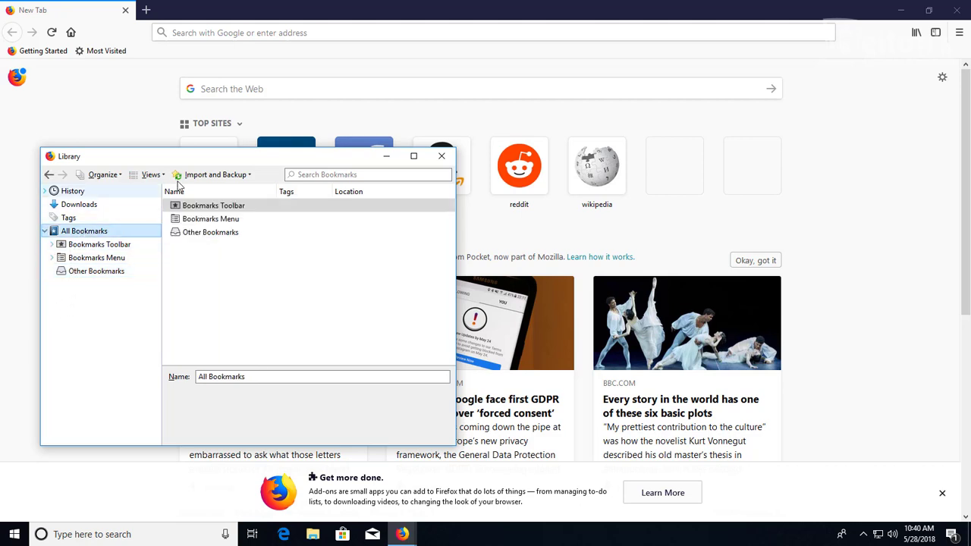
Import cookies, browsing history, saved passwords and bookmarks from Chrome with the Import Wizard.
click(232, 179)
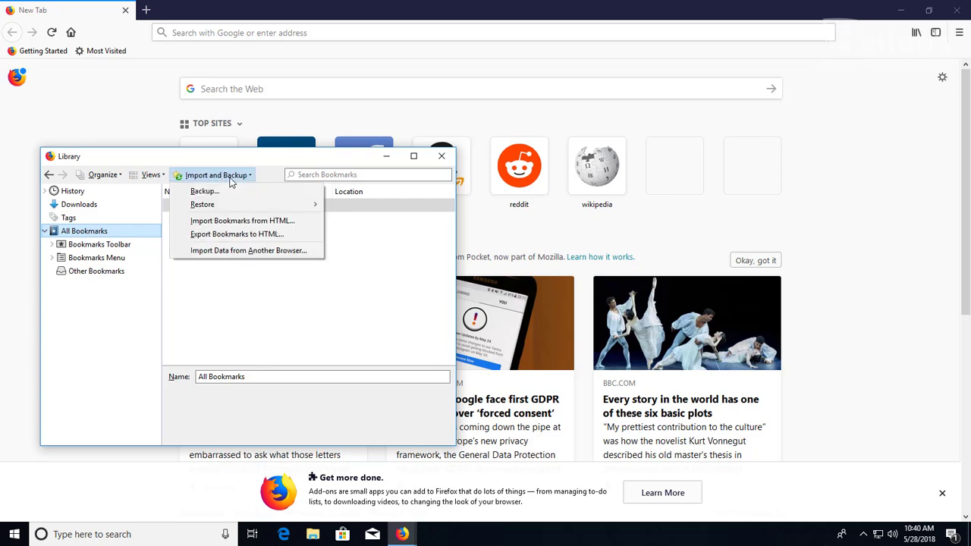
click(232, 252)
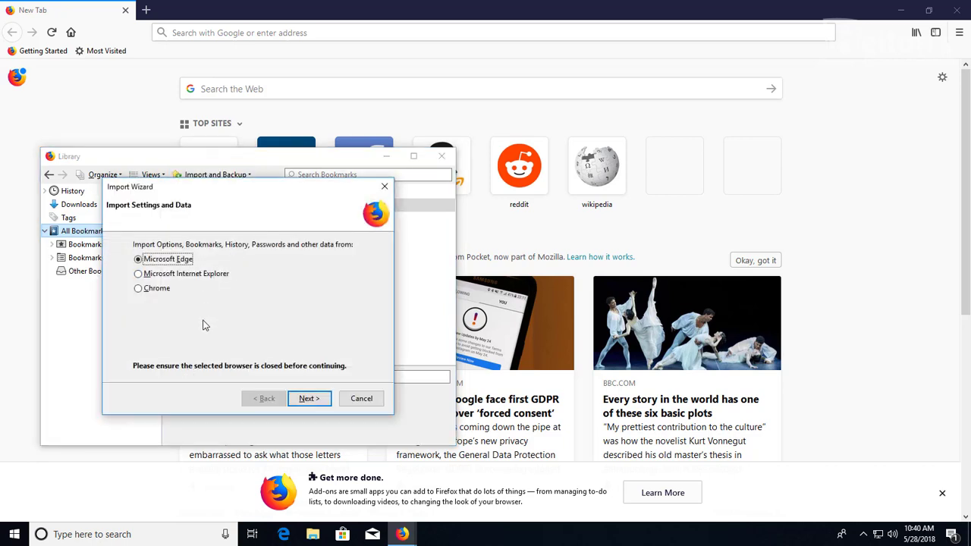
click(156, 288)
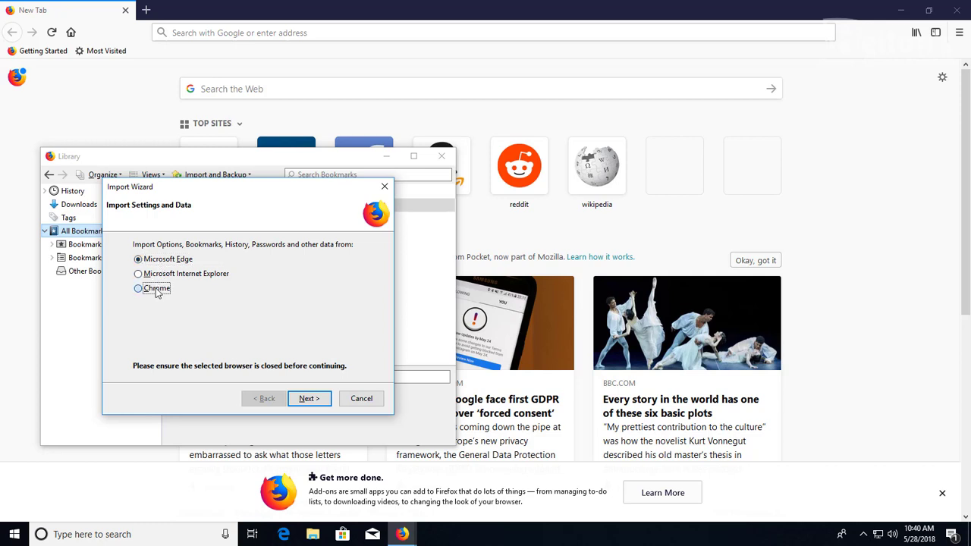
click(307, 400)
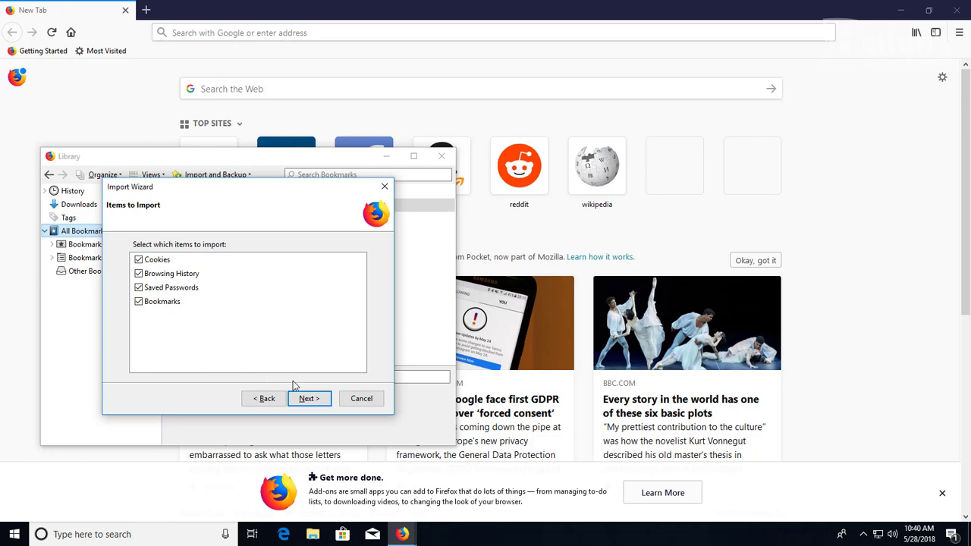
click(310, 399)
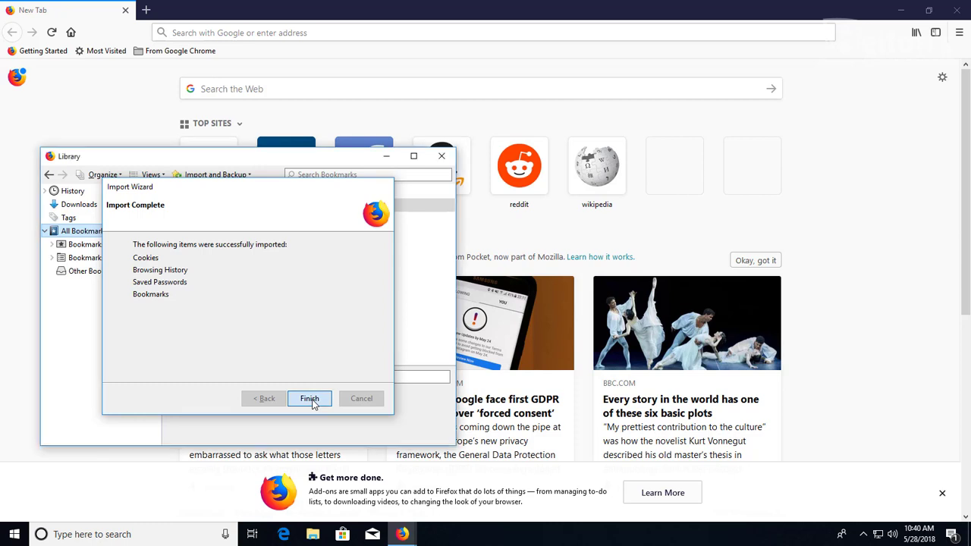
click(310, 399)
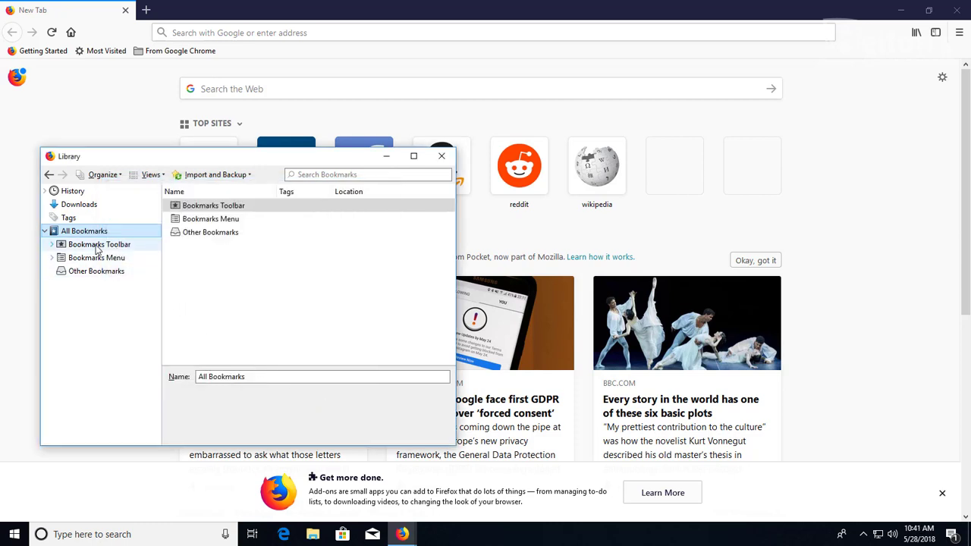
Check the imported From Google Chrome folder under Bookmarks Toolbar in the library, and close the library window.
click(51, 245)
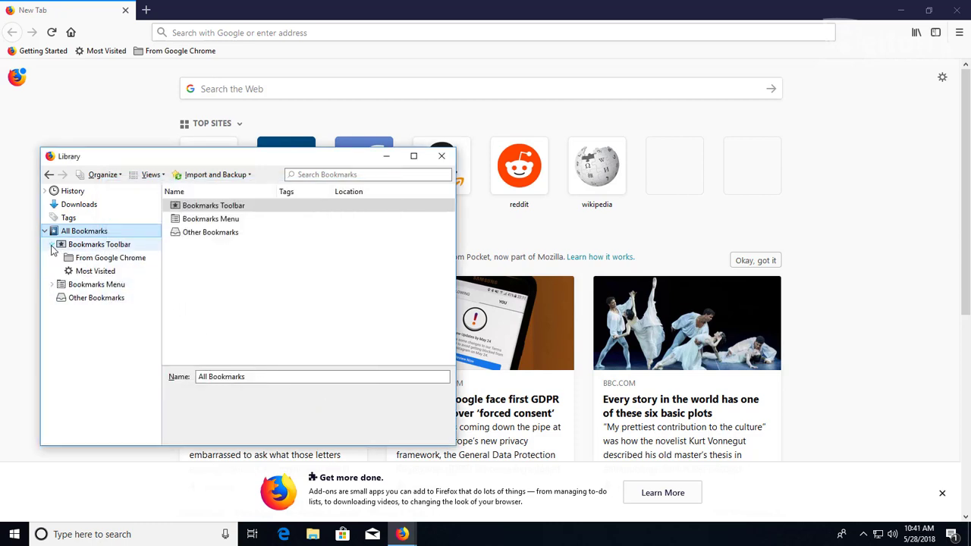
click(91, 259)
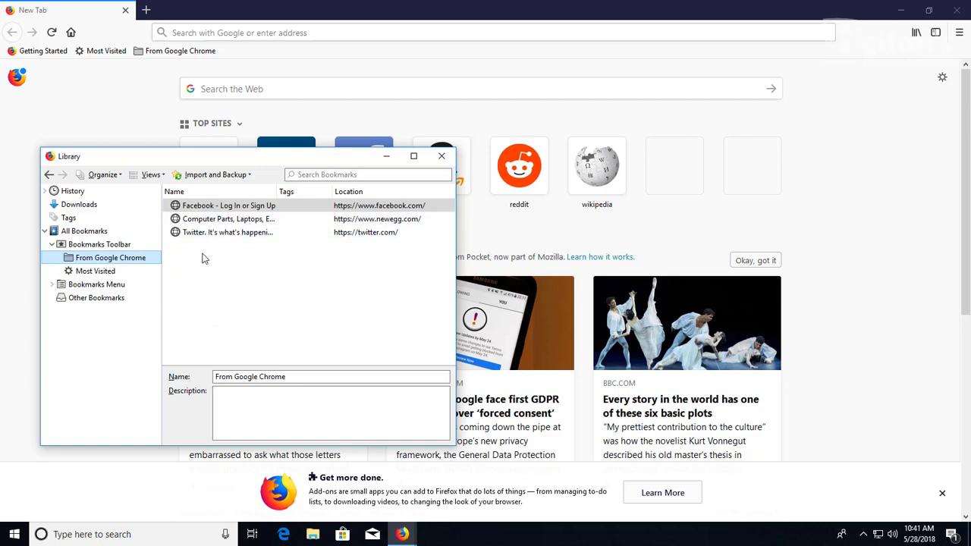
click(52, 245)
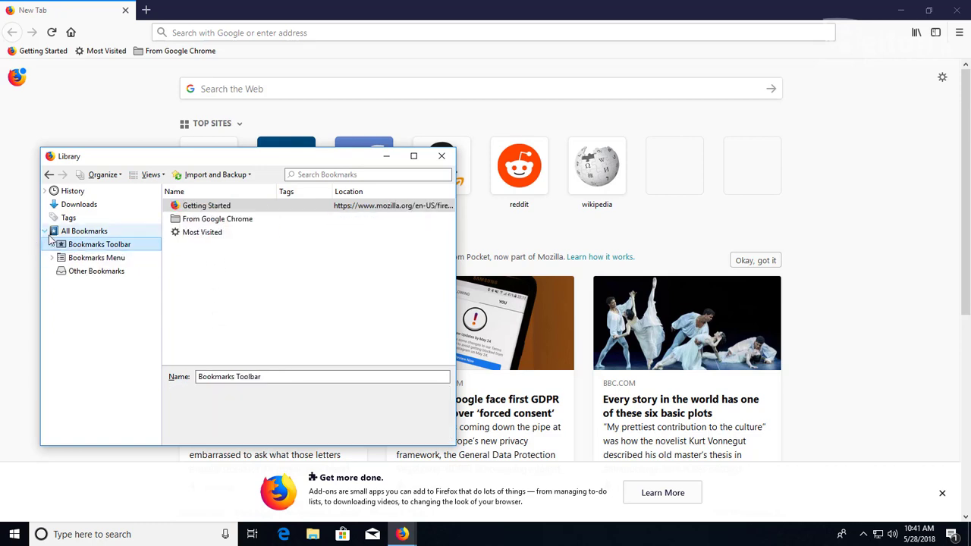
click(47, 232)
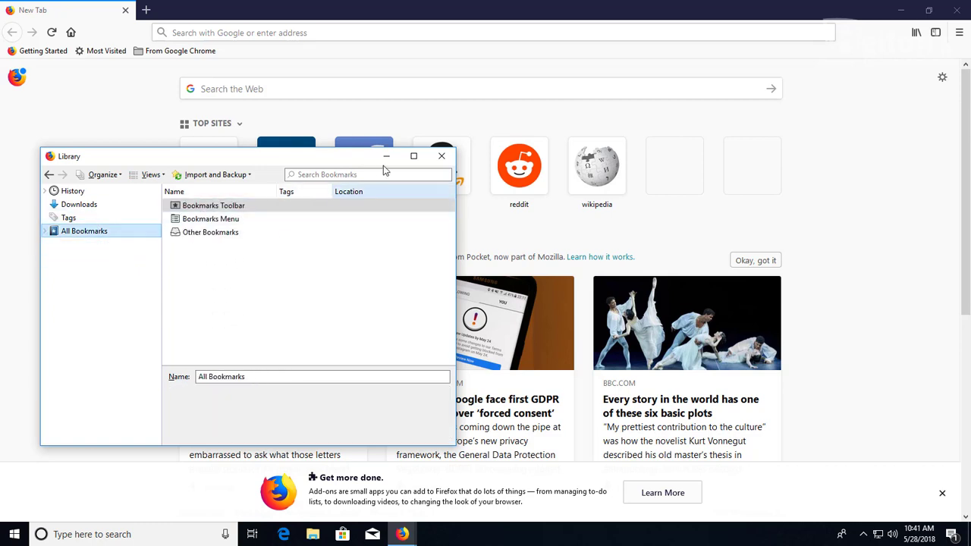
click(443, 157)
List the bookmarks in the From Google Chrome folder on the bookmarks toolbar and check the toolbar's own options.
click(186, 52)
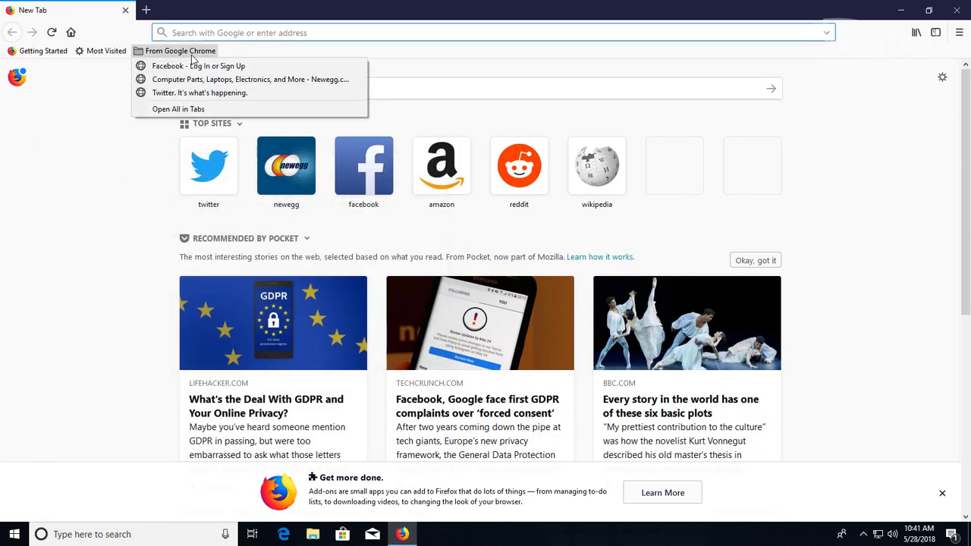
right_click(852, 52)
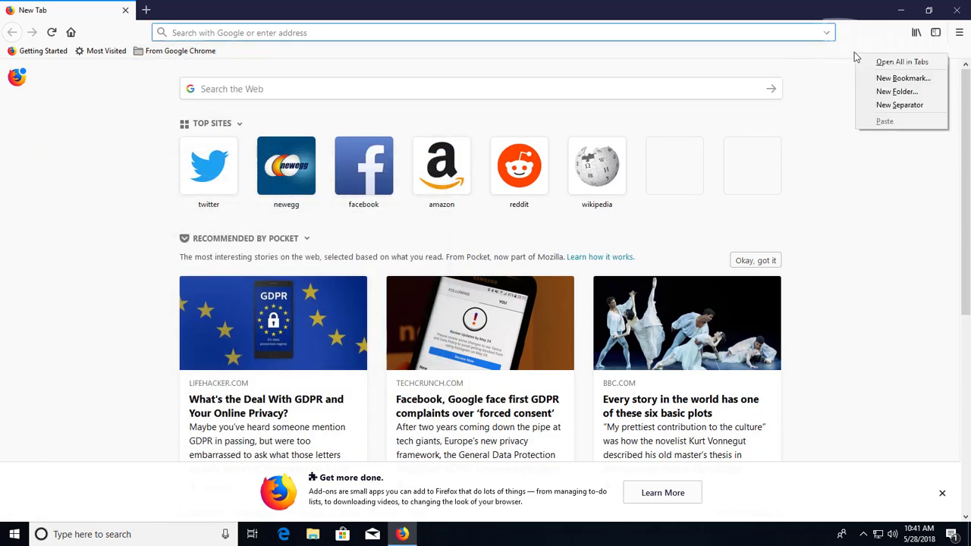
click(895, 48)
Hide the bookmarks toolbar using the bookmarking tools.
click(915, 33)
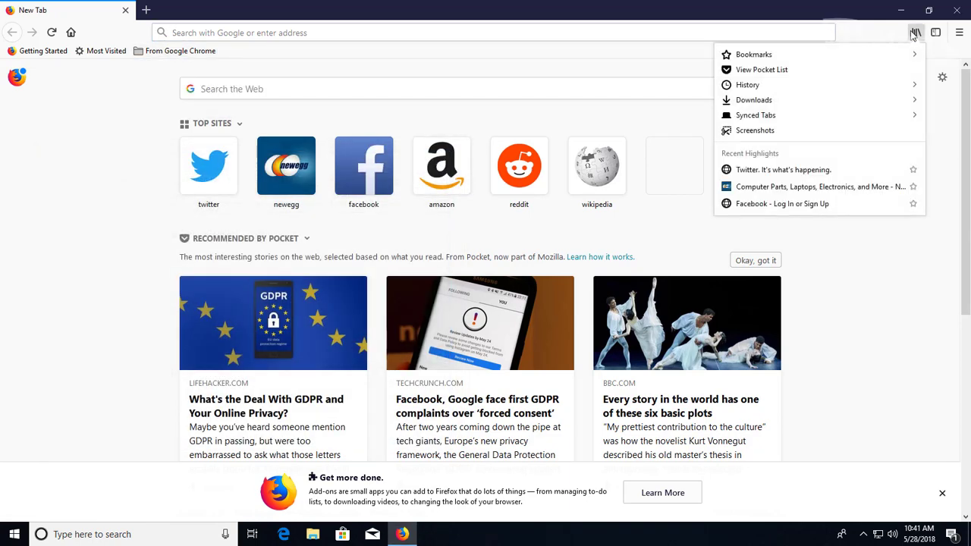
click(874, 56)
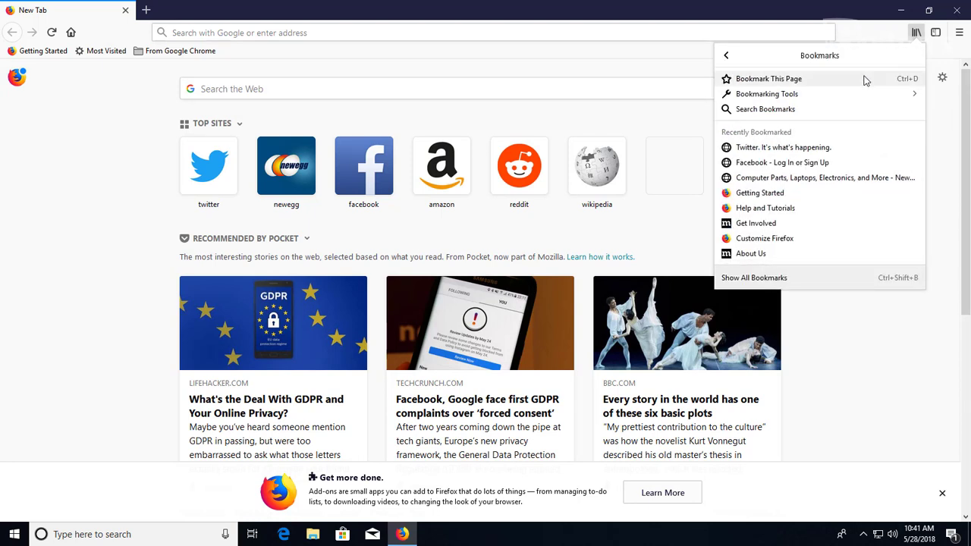
click(860, 96)
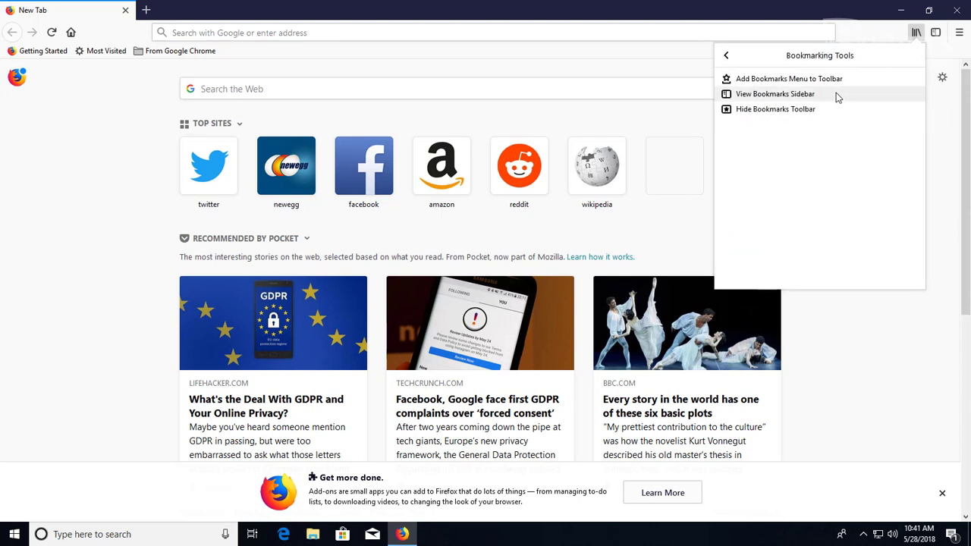
click(782, 109)
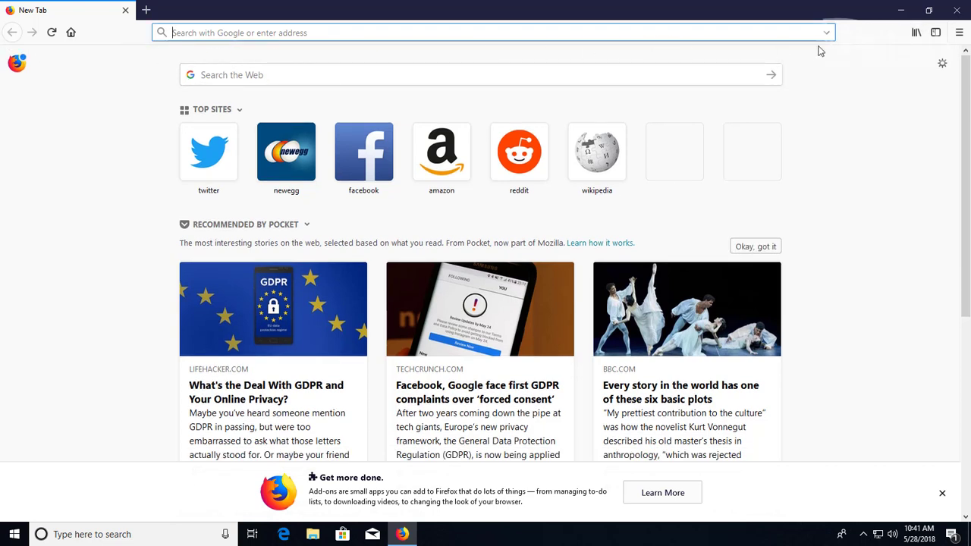
Show the bookmarks toolbar again using the bookmarking tools.
click(916, 33)
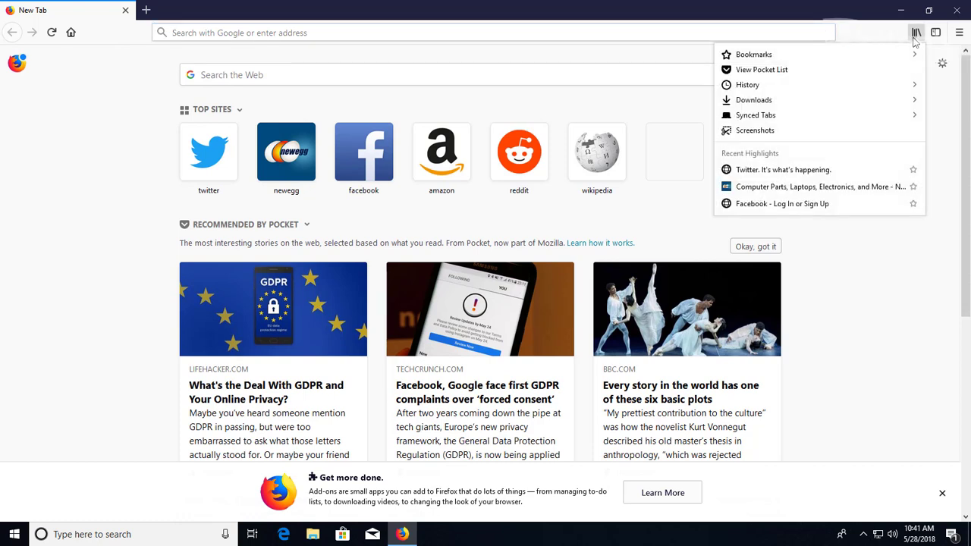
click(855, 57)
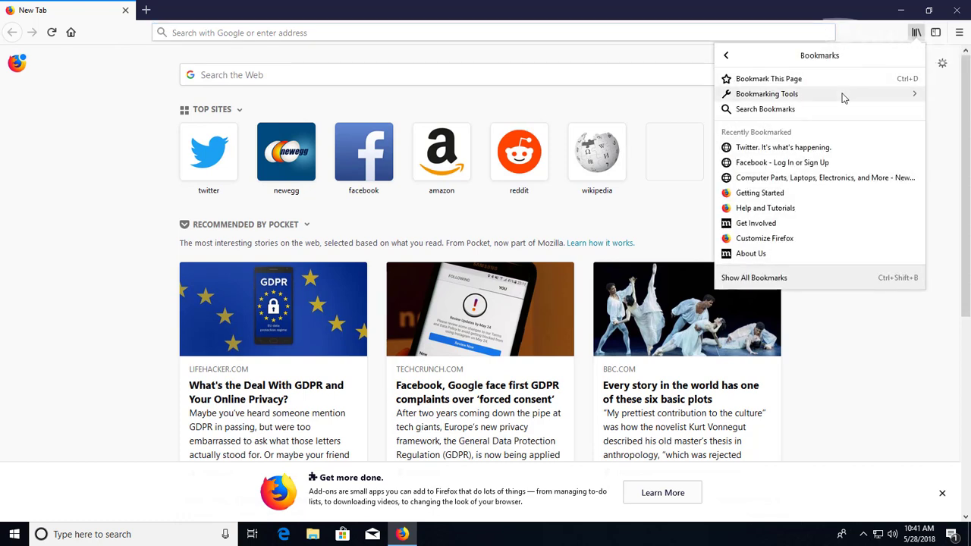
click(843, 95)
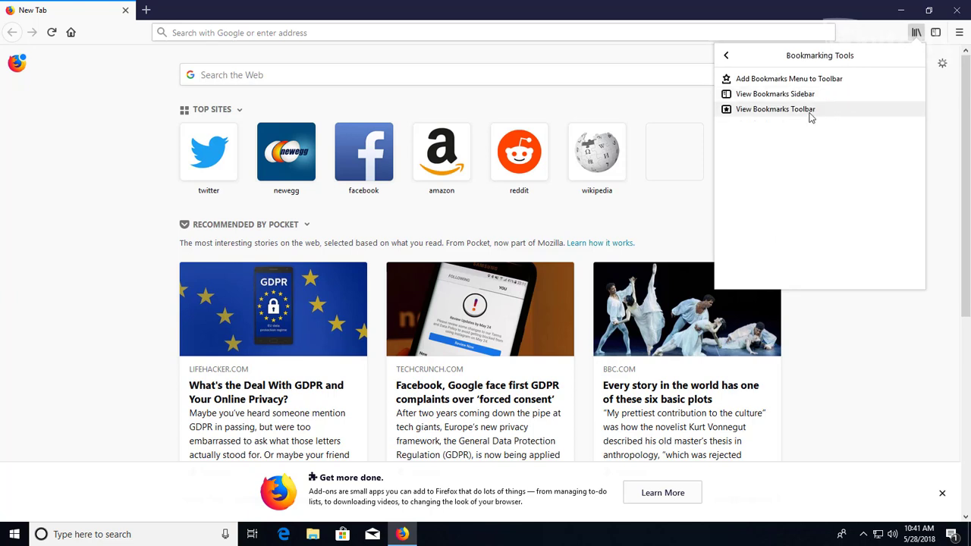
click(810, 110)
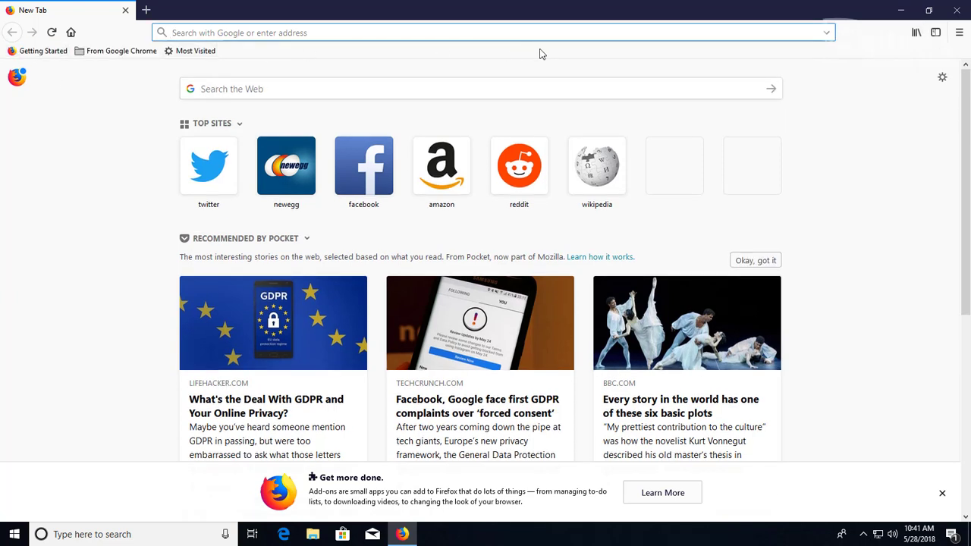
Review the imported bookmarks in the From Google Chrome folder on the bookmarks toolbar, and close the list.
click(110, 53)
click(109, 53)
click(109, 53)
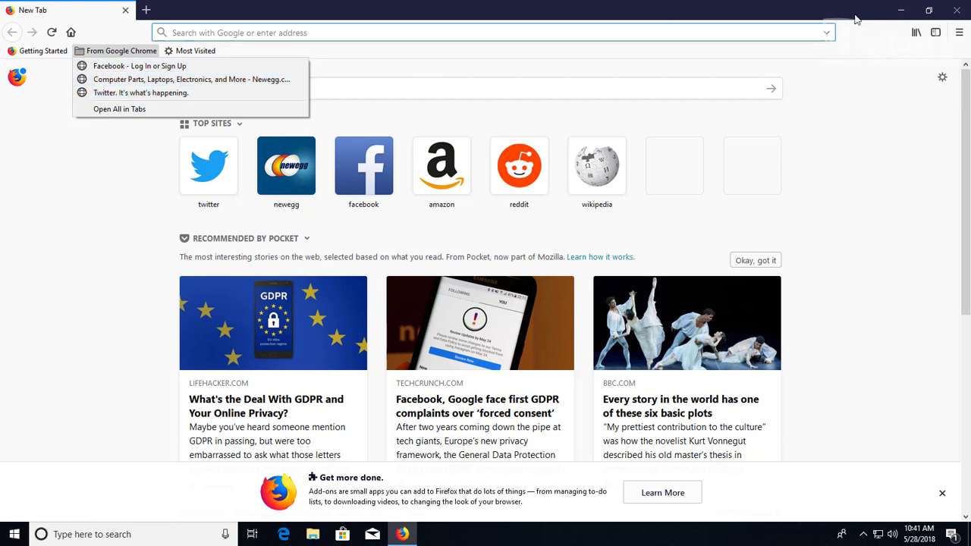
click(926, 81)
Move the Facebook, Newegg and Twitter bookmarks from the From Google Chrome folder directly into the Bookmarks Toolbar folder in the Library.
click(916, 31)
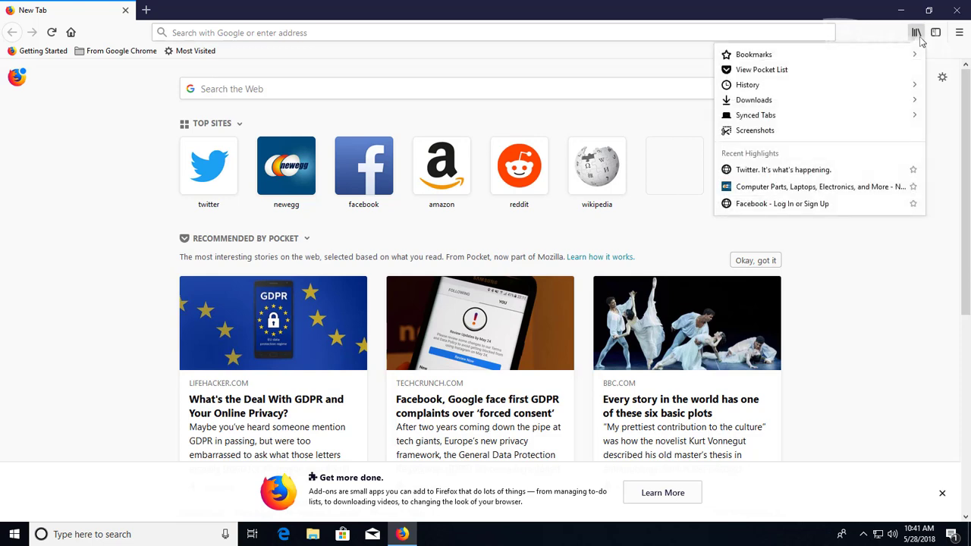
click(853, 54)
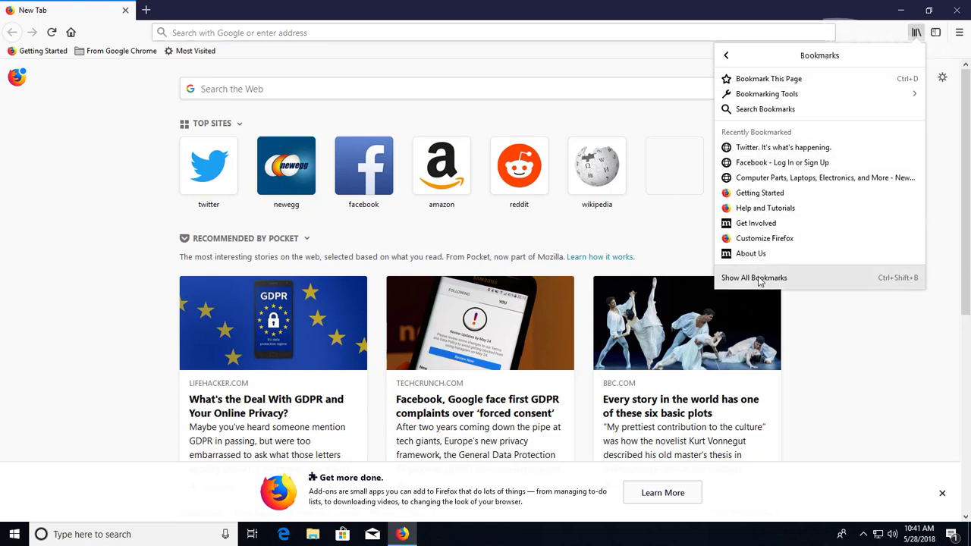
click(754, 278)
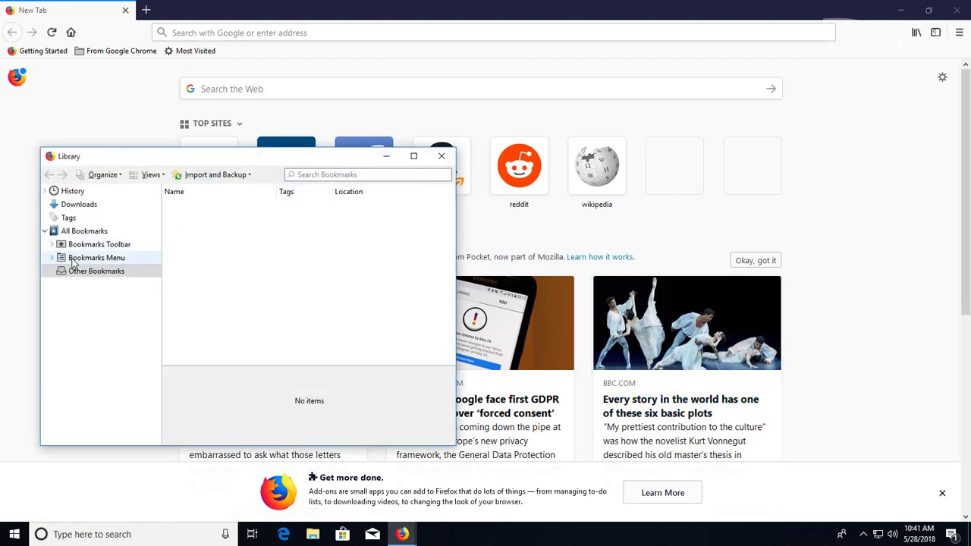
click(52, 246)
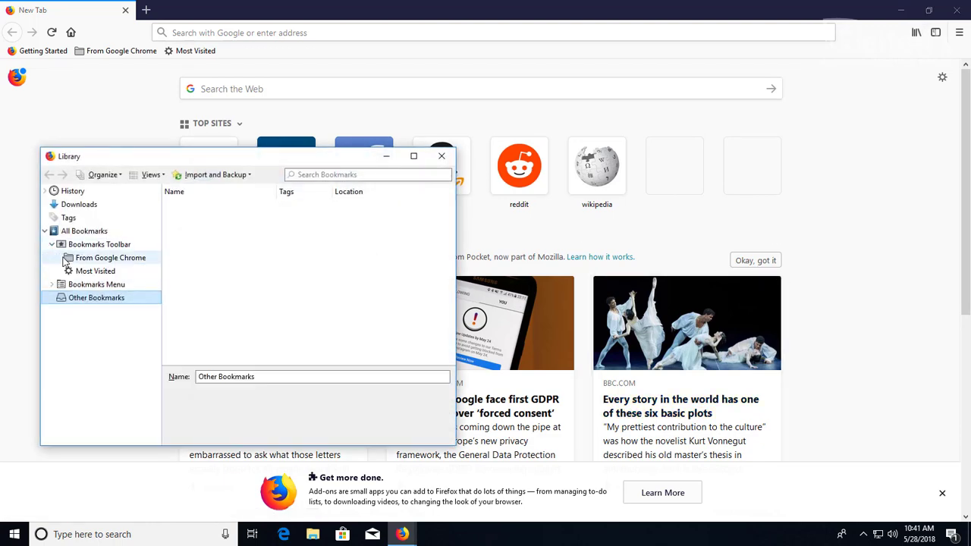
click(91, 262)
click(252, 271)
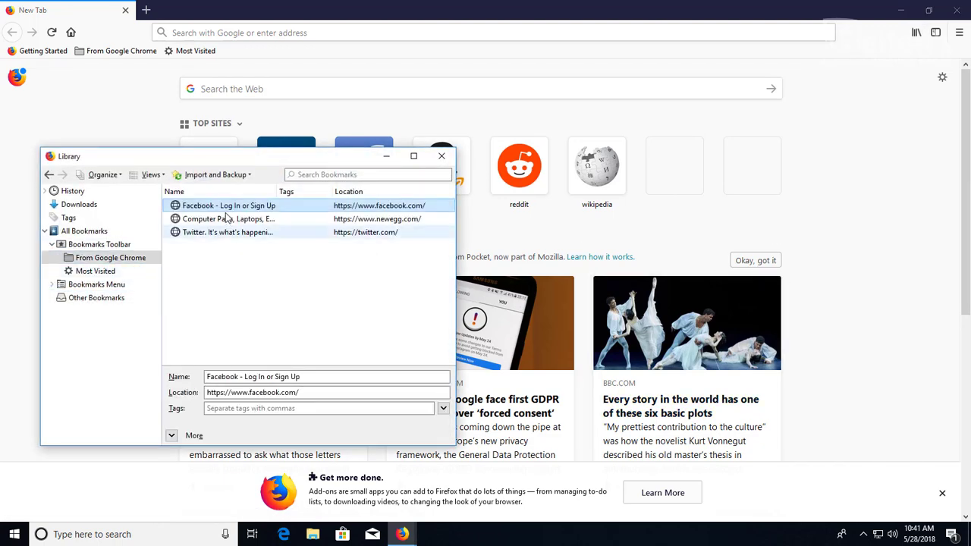
shift+click(225, 235)
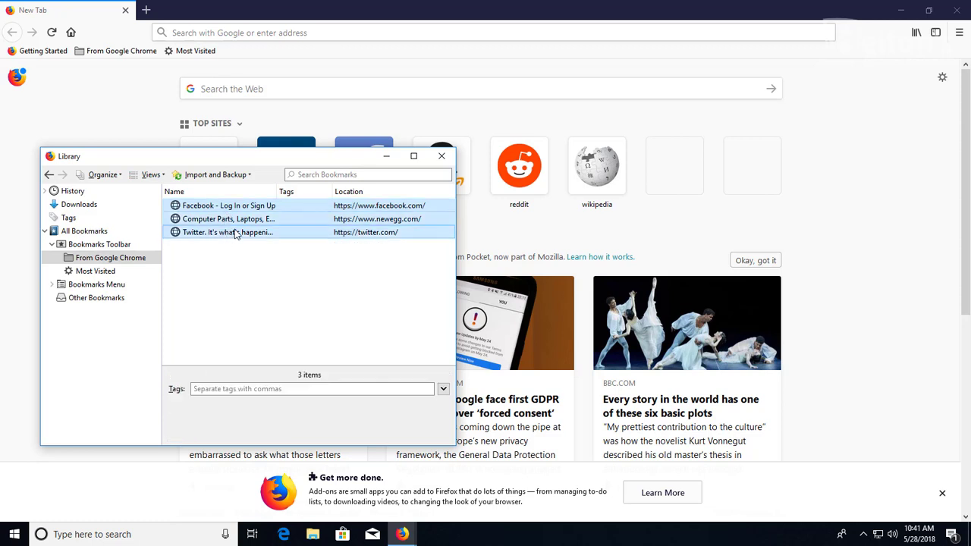
drag(237, 233, 126, 249)
Delete the emptied From Google Chrome folder and close the Library window.
click(128, 261)
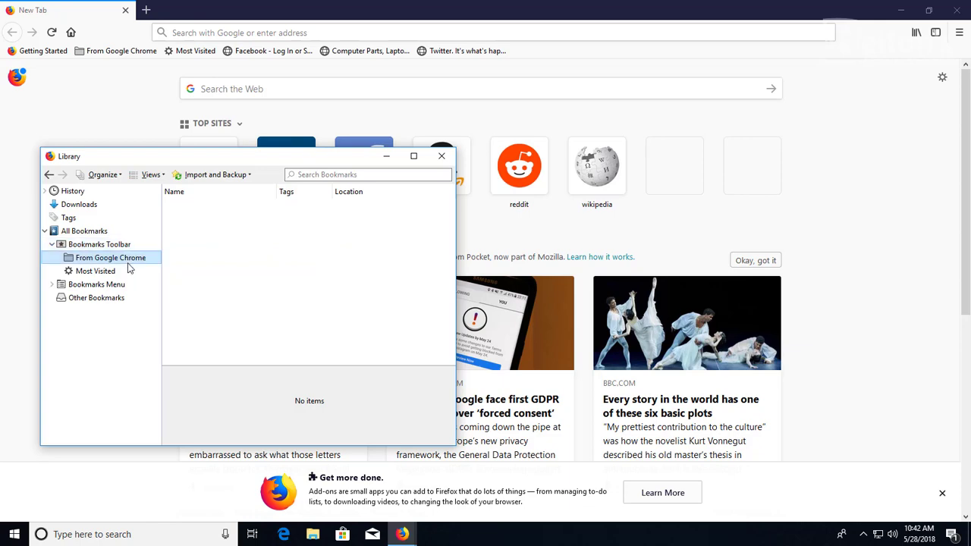
right_click(129, 265)
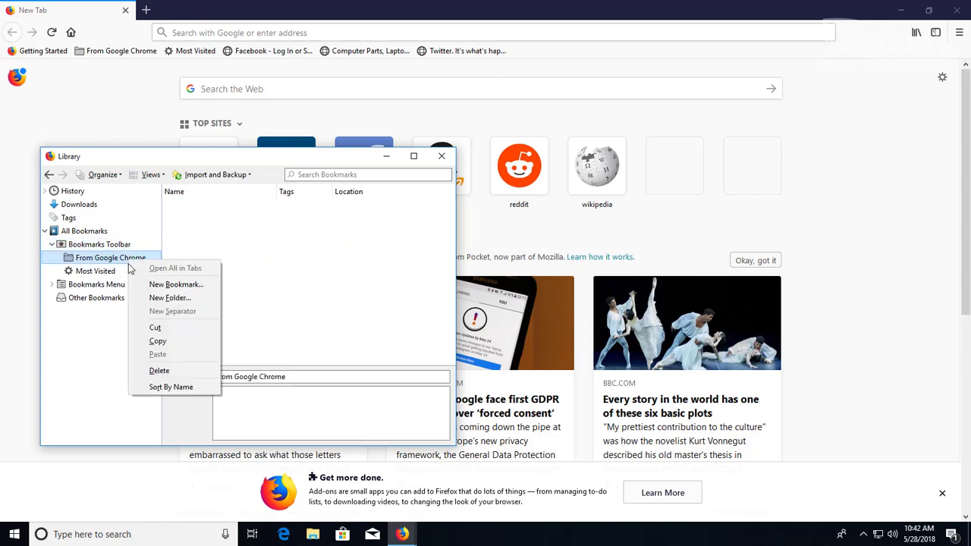
click(167, 371)
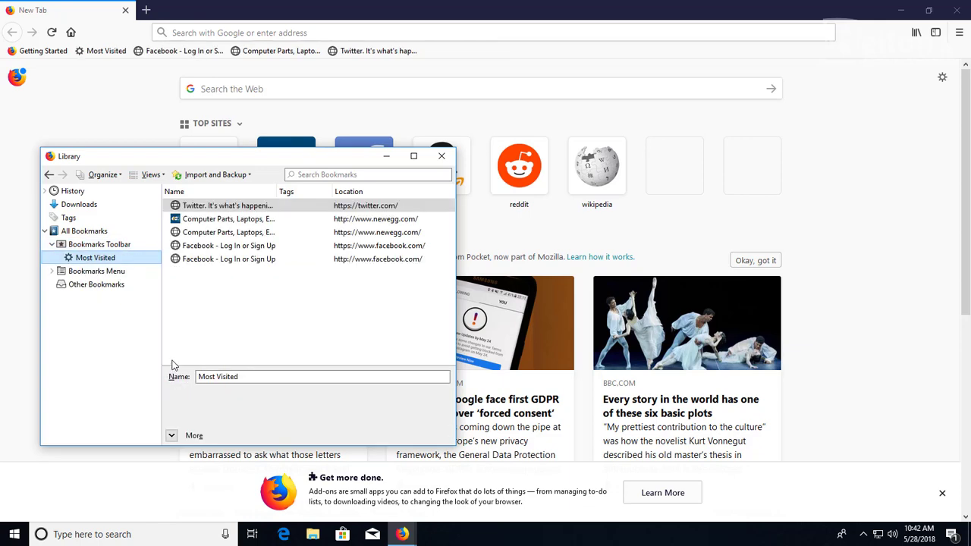
click(442, 156)
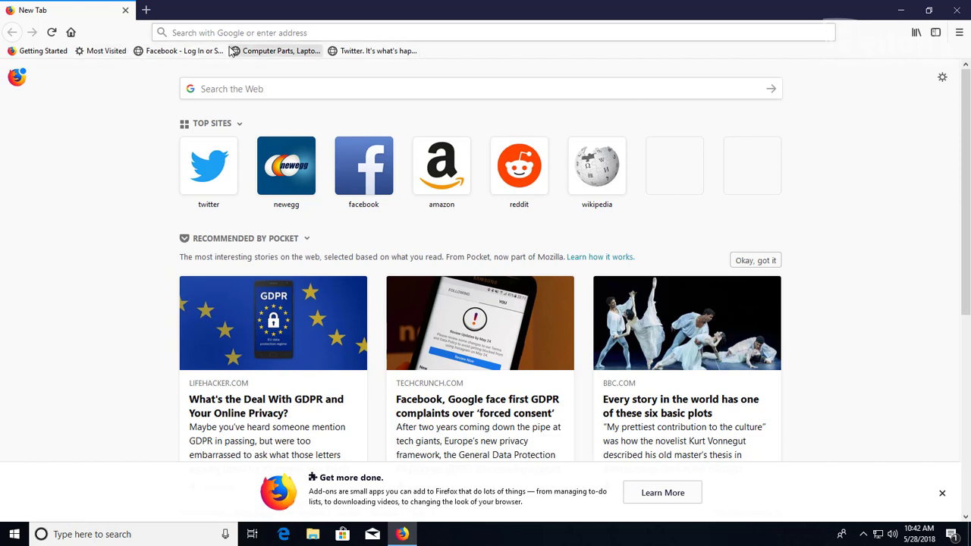
Turn off the display of the bookmarks toolbar.
right_click(852, 31)
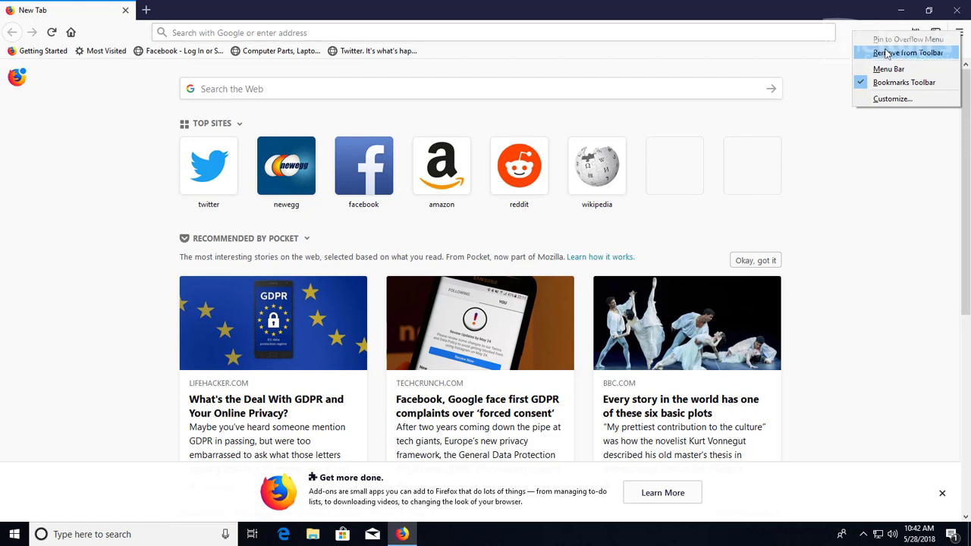
click(861, 81)
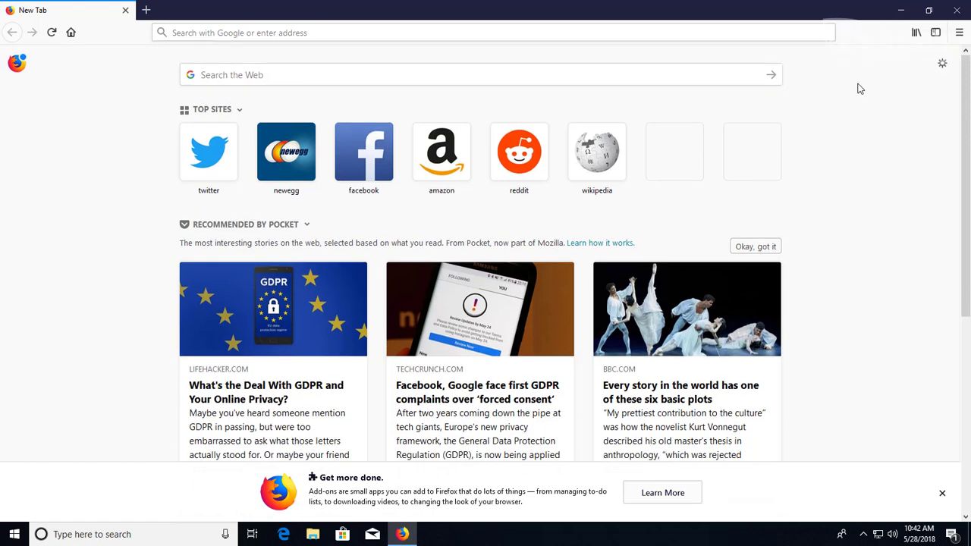
click(917, 33)
click(884, 36)
click(916, 32)
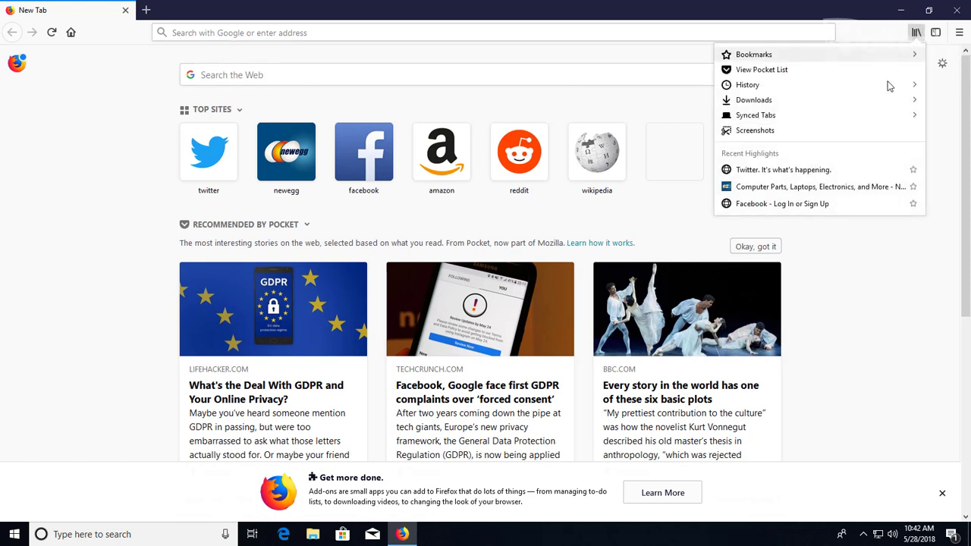
click(810, 55)
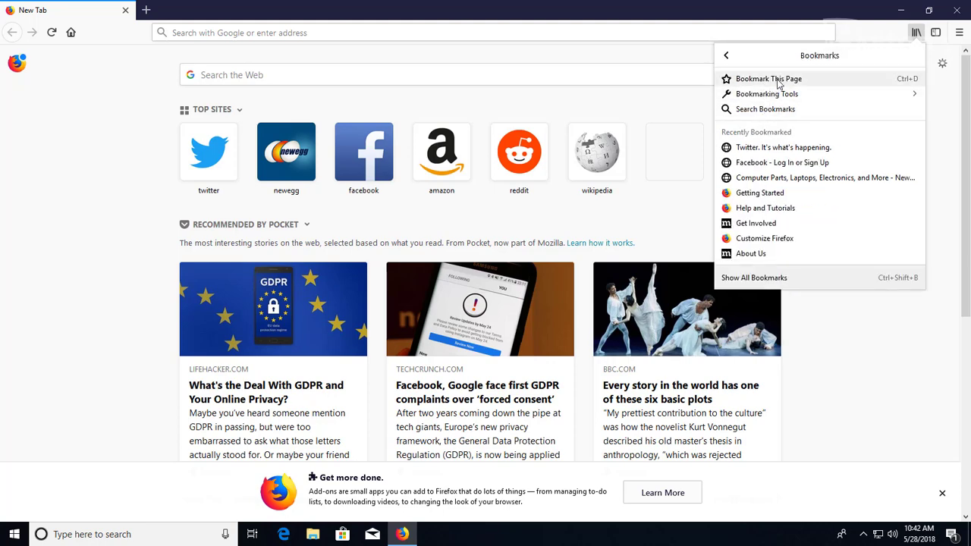
click(774, 111)
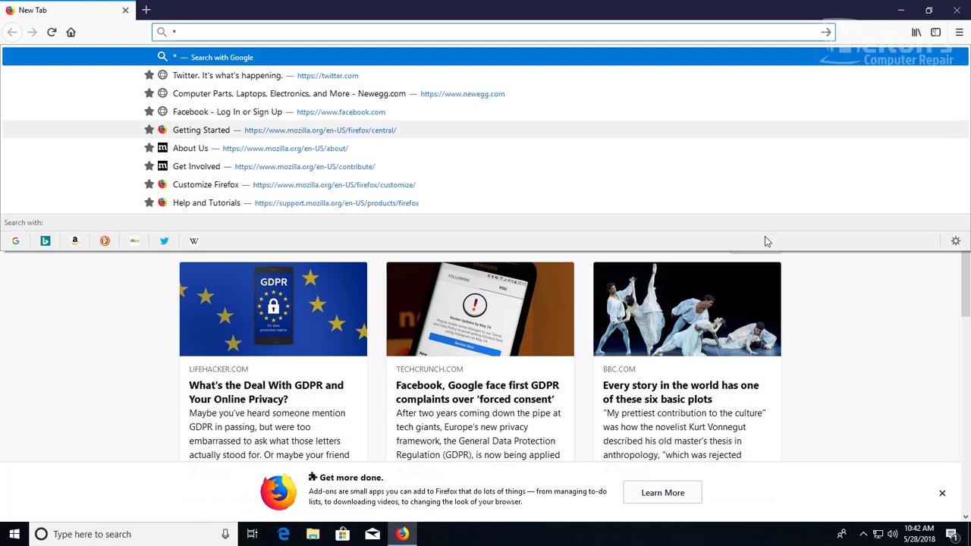
click(849, 257)
Delete the Facebook, Newegg and Twitter bookmarks from the Bookmarks Toolbar folder in the Library.
click(916, 31)
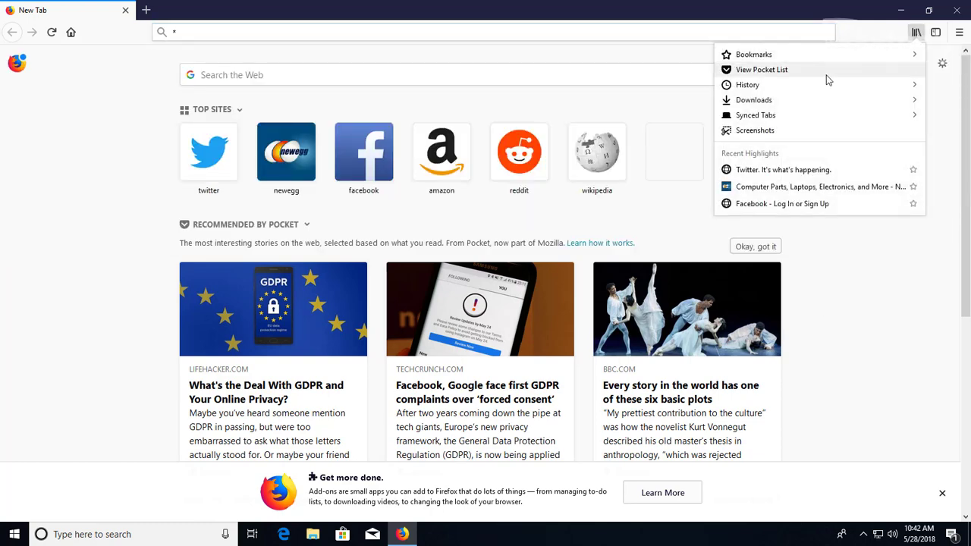
click(825, 57)
click(754, 277)
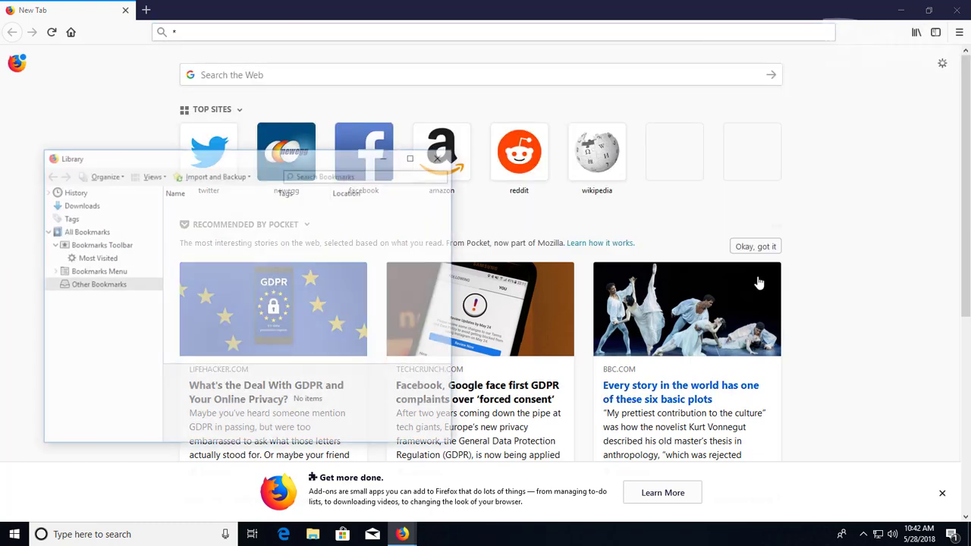
click(98, 244)
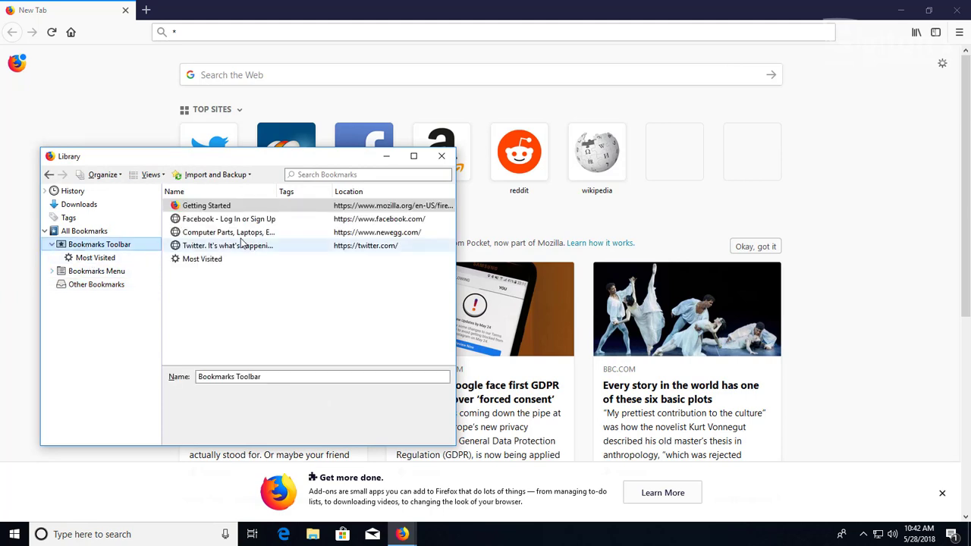
click(239, 220)
shift+click(234, 247)
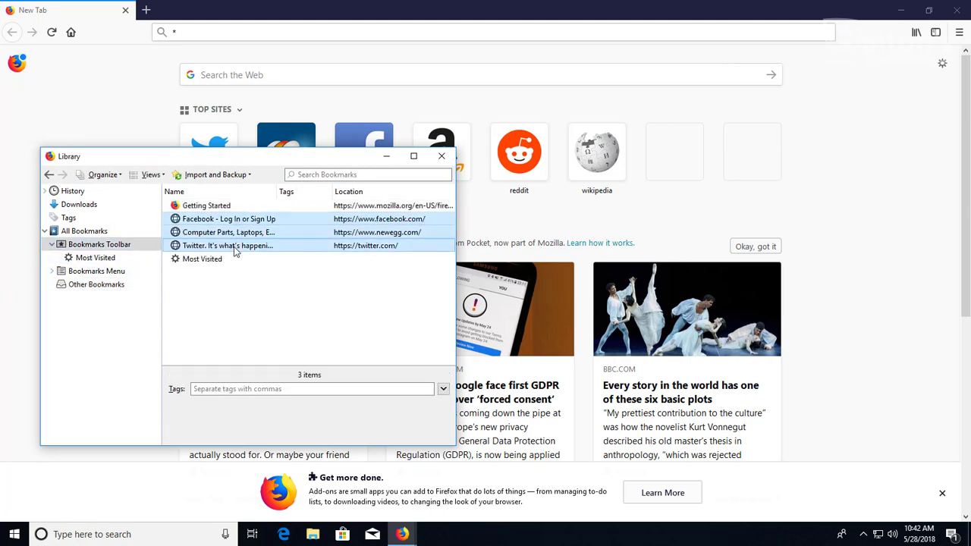
right_click(234, 247)
click(260, 355)
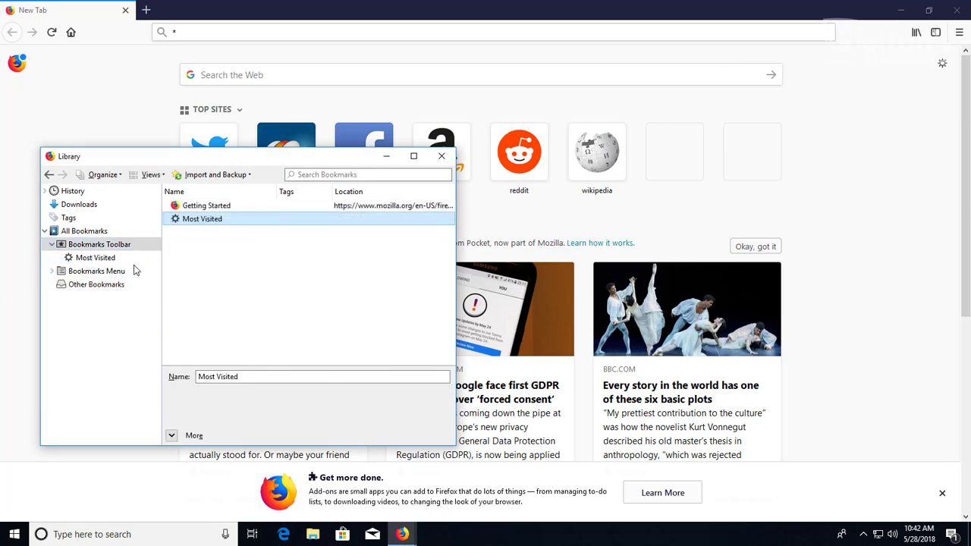
Collapse the Bookmarks Toolbar folder and close both the Library window and Firefox.
click(51, 245)
click(292, 249)
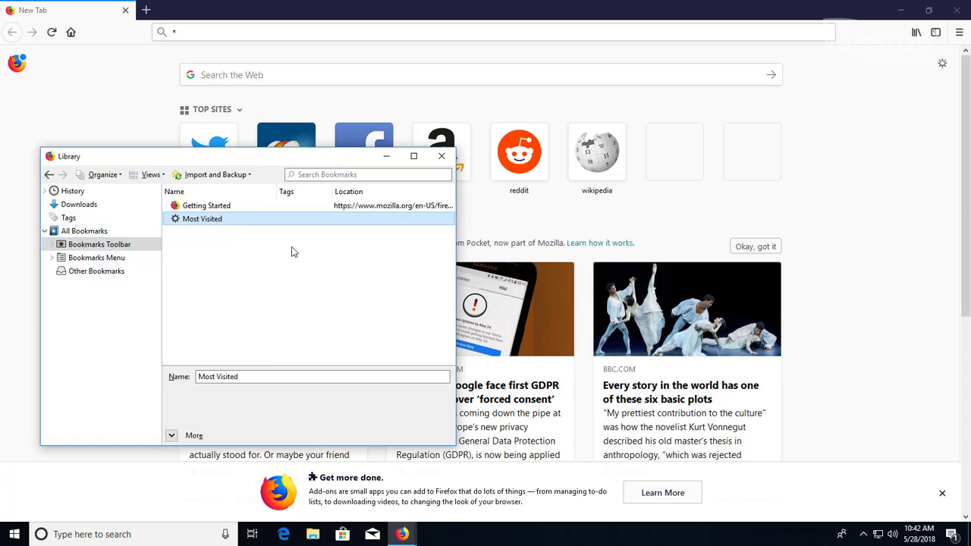
click(441, 156)
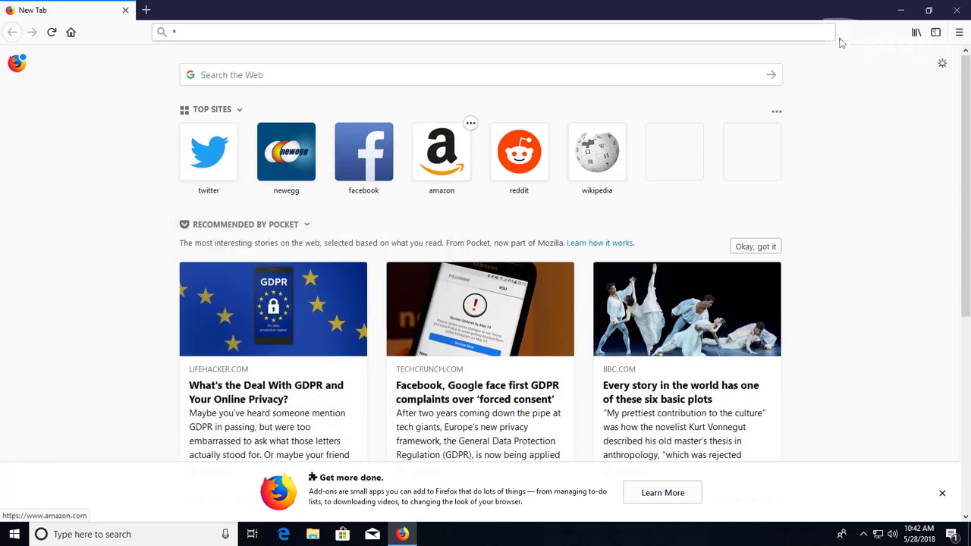
click(956, 12)
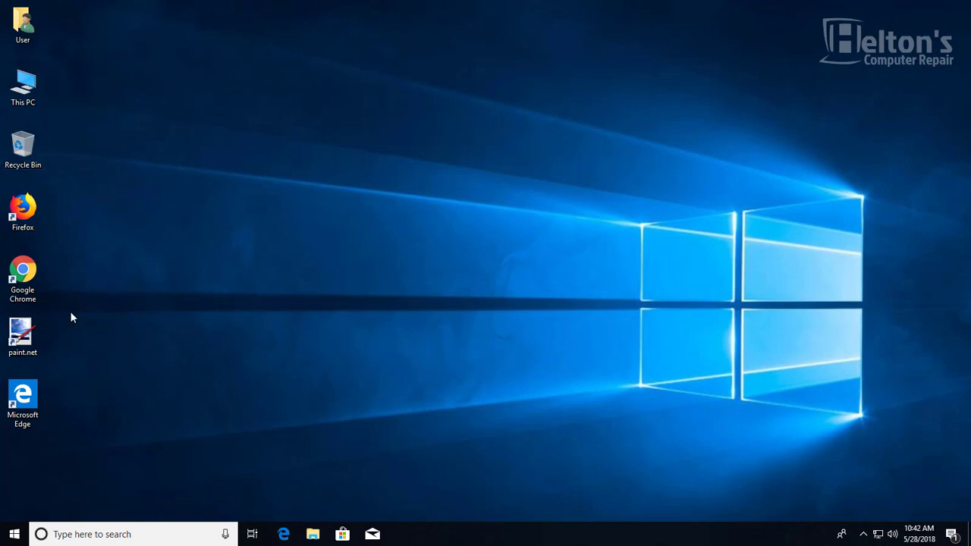
Launch Google Chrome and open its bookmark manager.
double_click(13, 299)
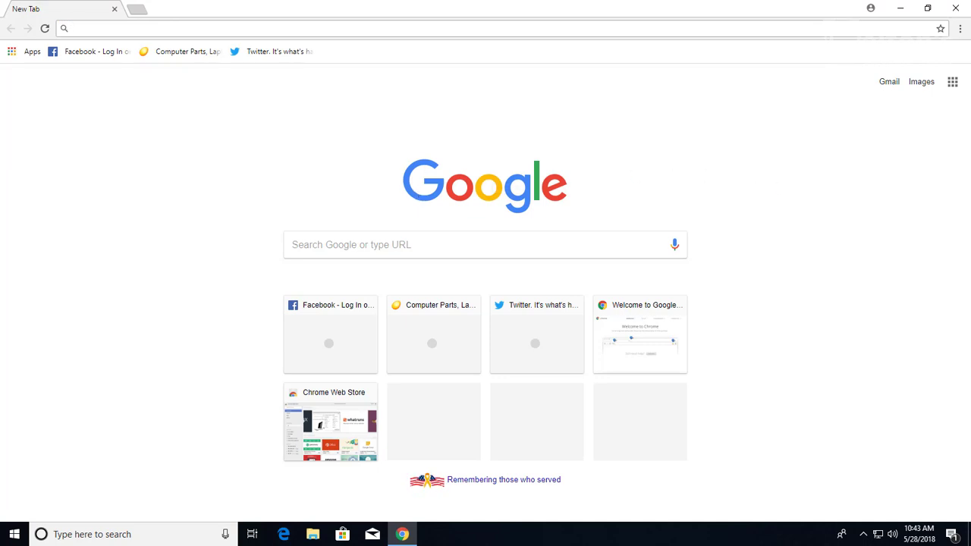
click(959, 30)
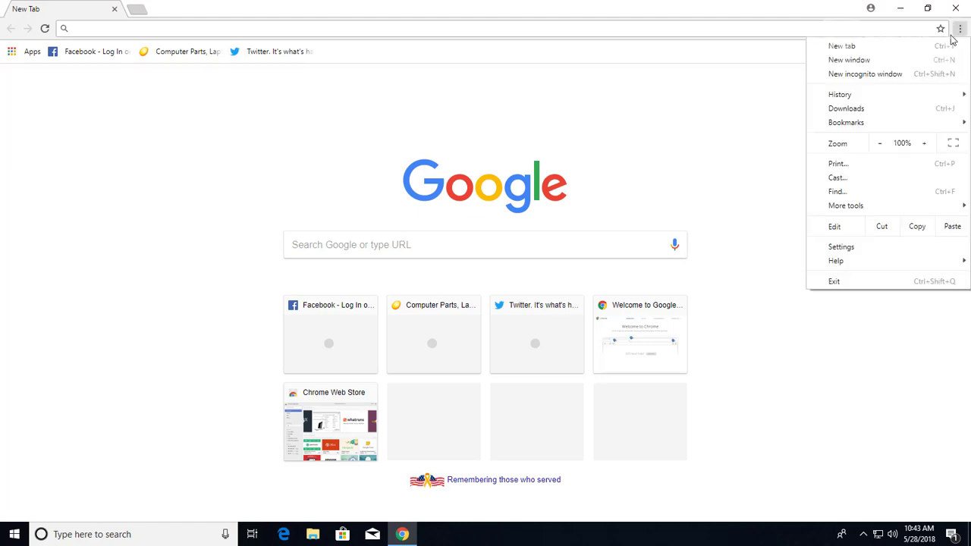
mouse_move(866, 122)
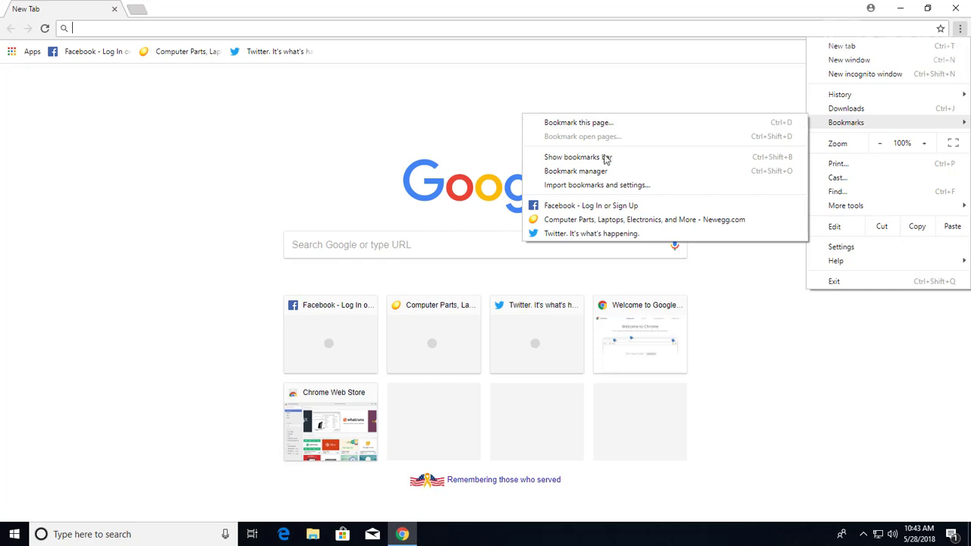
click(570, 172)
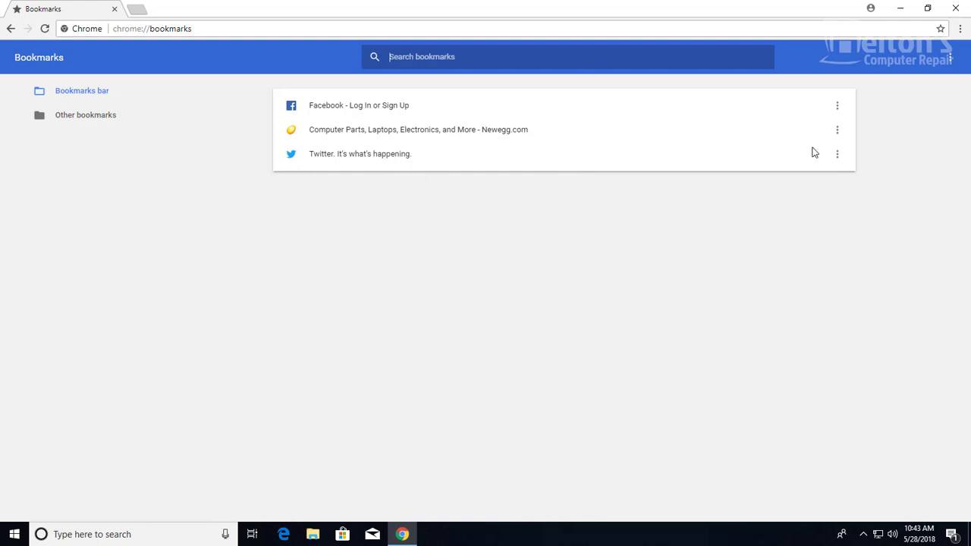
Export the Chrome bookmarks to the Desktop as the HTML document bookmarks_5_28_18 and close Chrome.
click(952, 59)
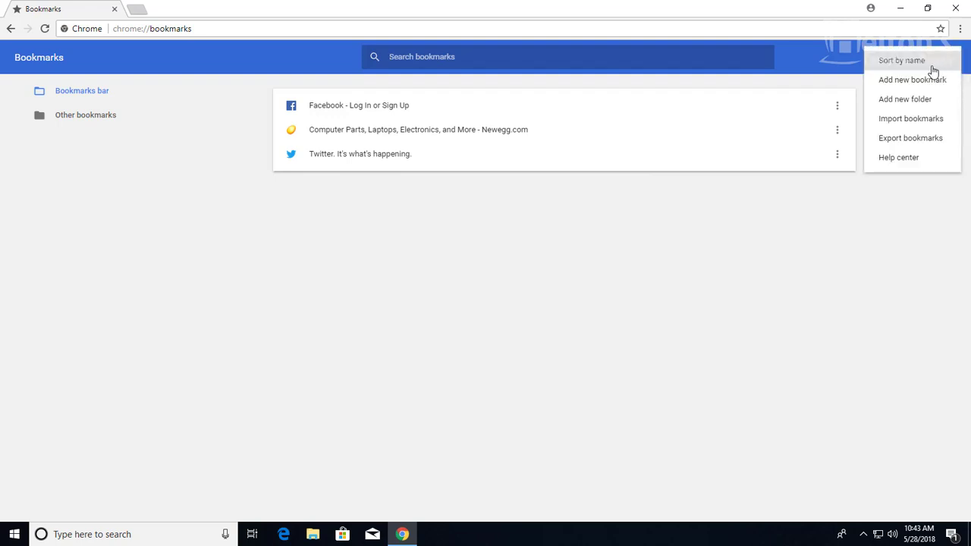
click(905, 140)
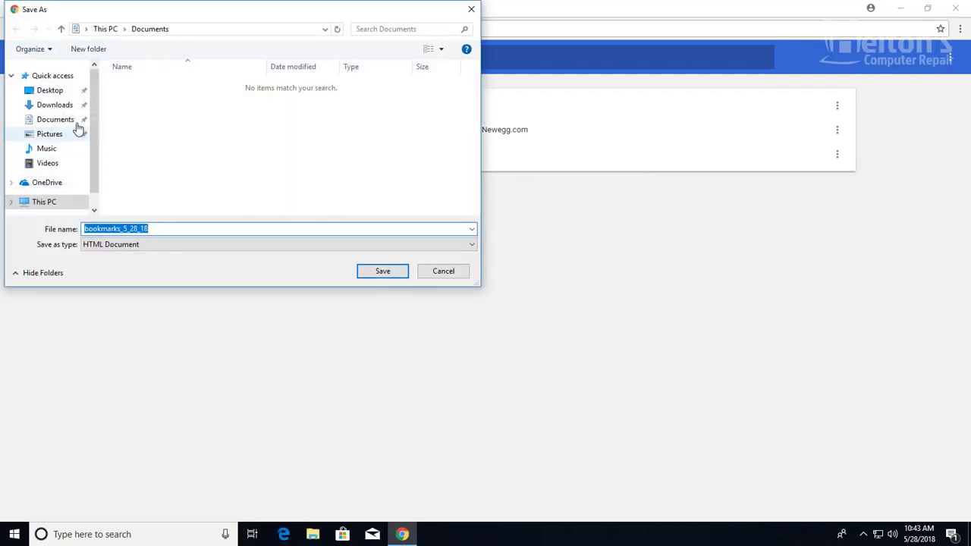
click(55, 93)
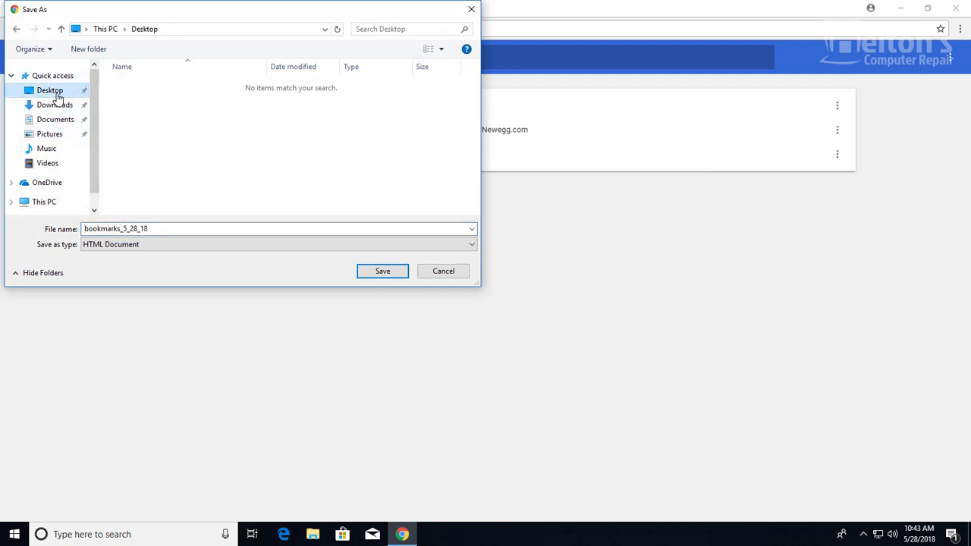
click(383, 272)
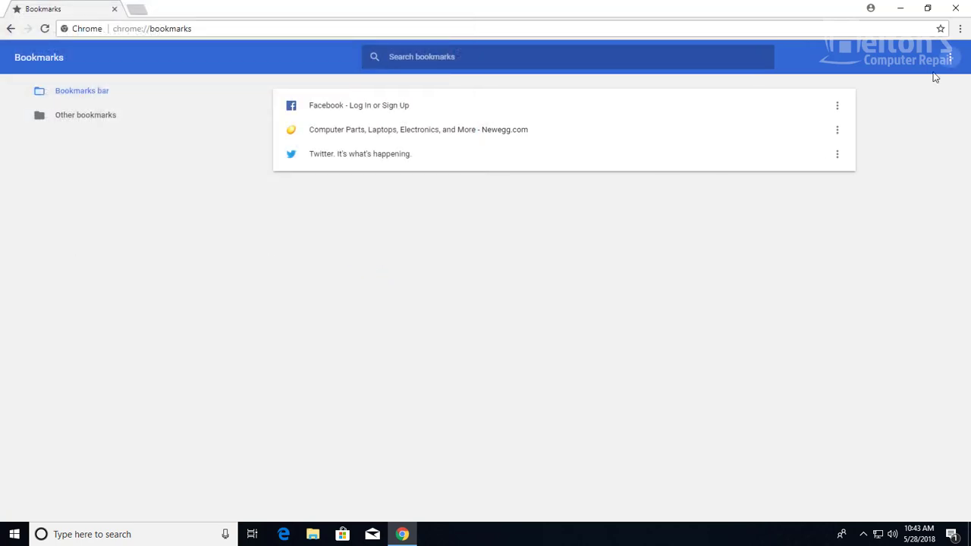
click(955, 8)
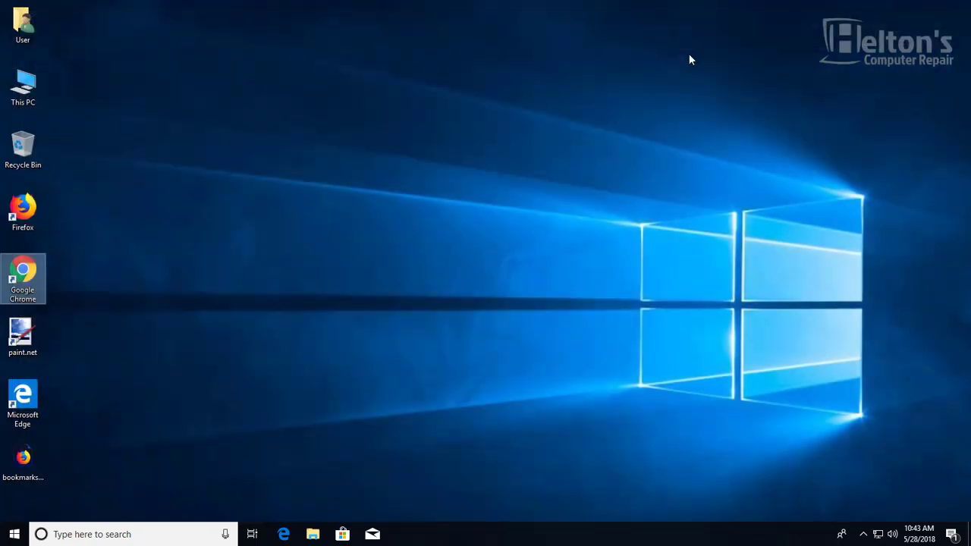
Launch Firefox and open the Library window showing all bookmarks.
click(22, 401)
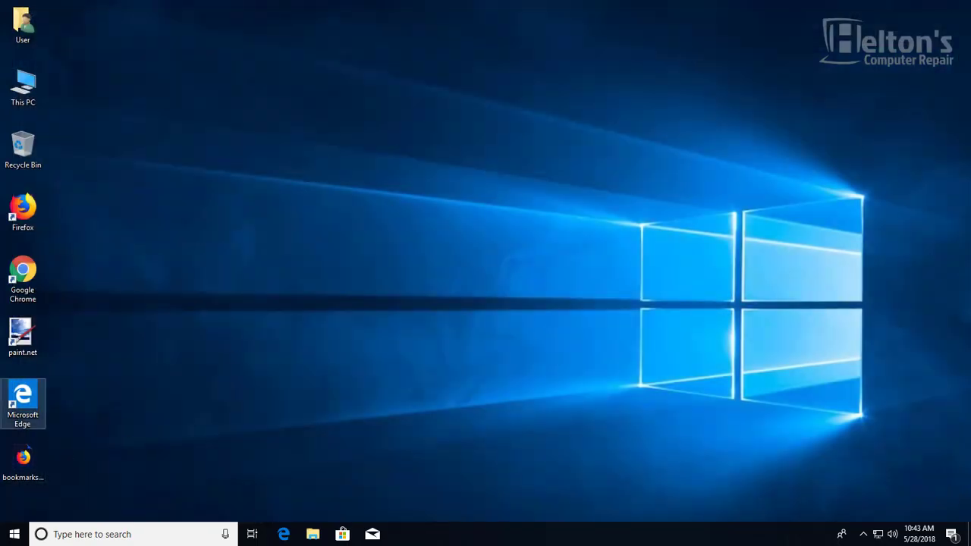
double_click(23, 213)
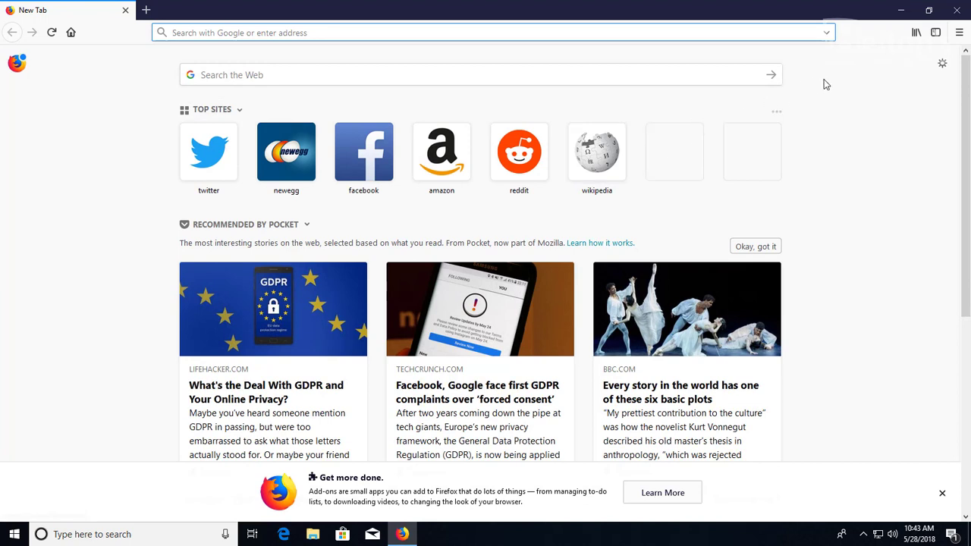
click(916, 32)
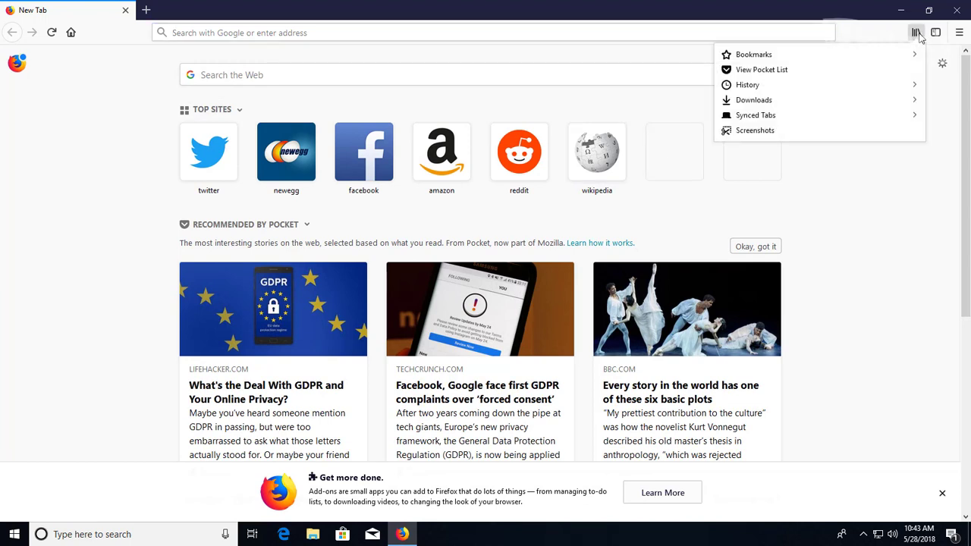
click(852, 55)
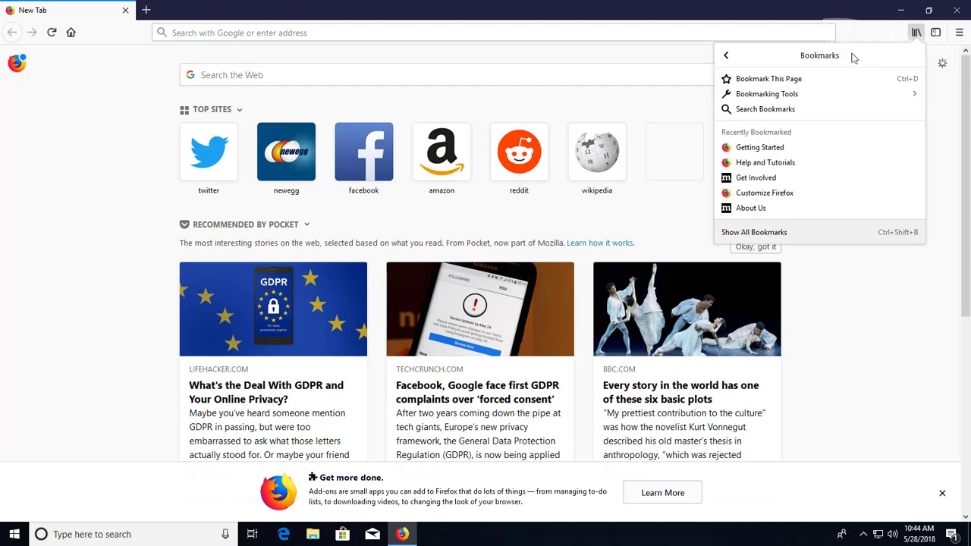
click(755, 232)
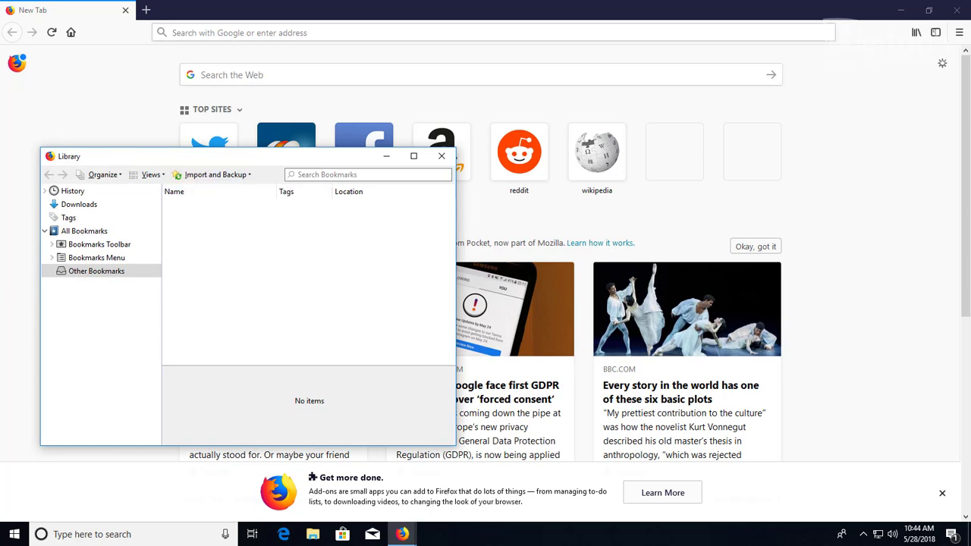
Import the HTML bookmarks file bookmarks_5_28_18 from the Desktop into the Library.
click(226, 179)
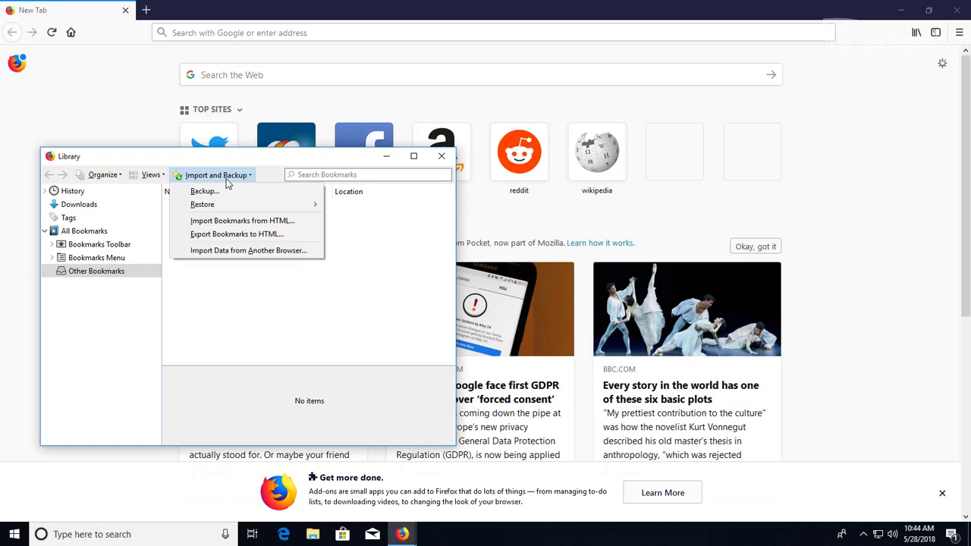
click(236, 223)
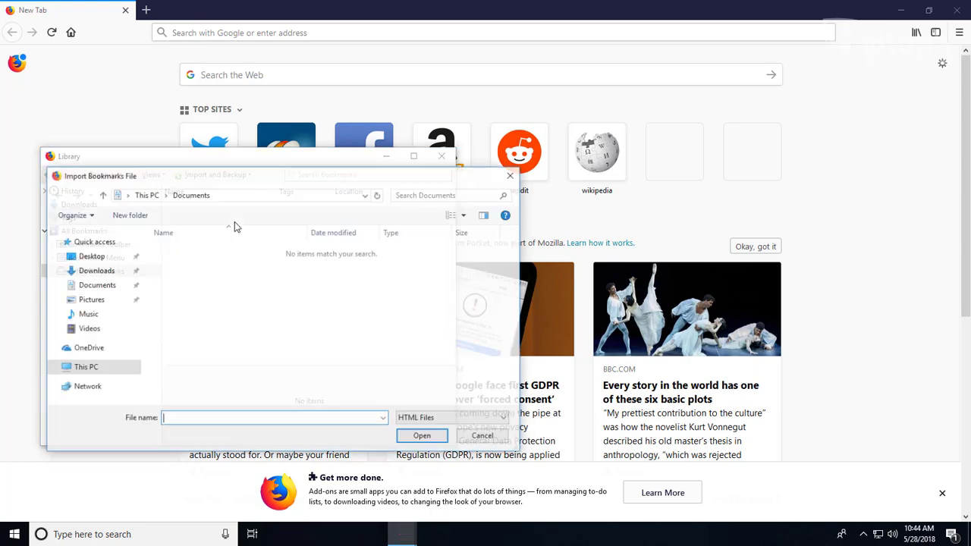
click(95, 258)
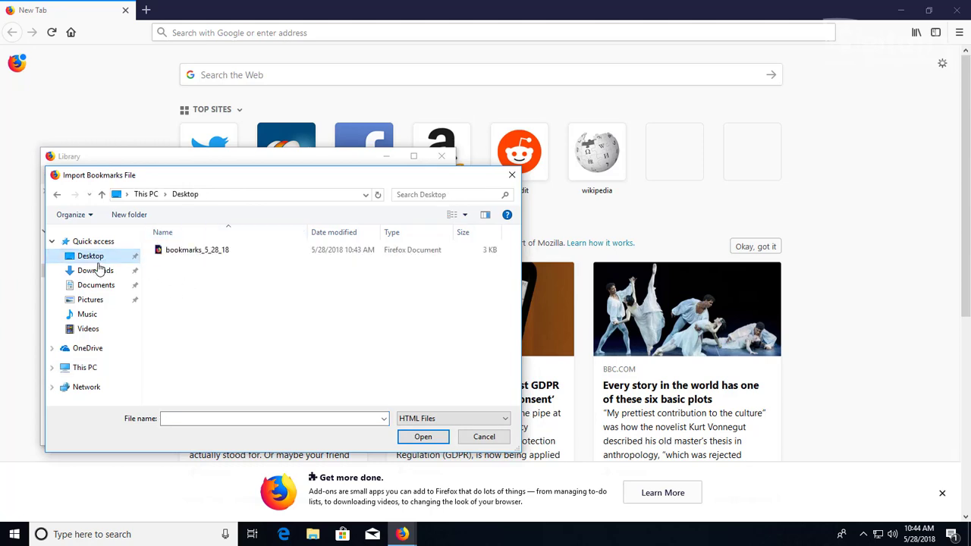
click(190, 257)
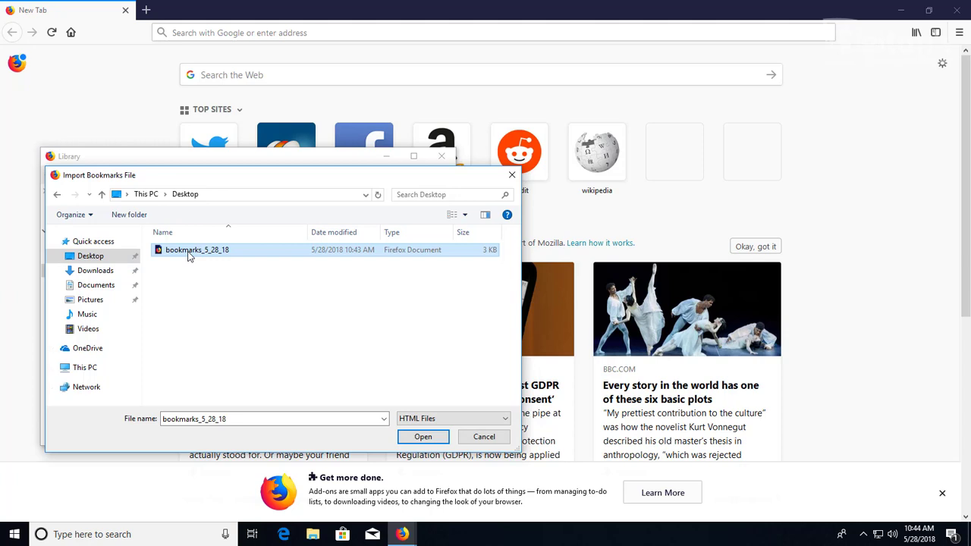
double_click(189, 257)
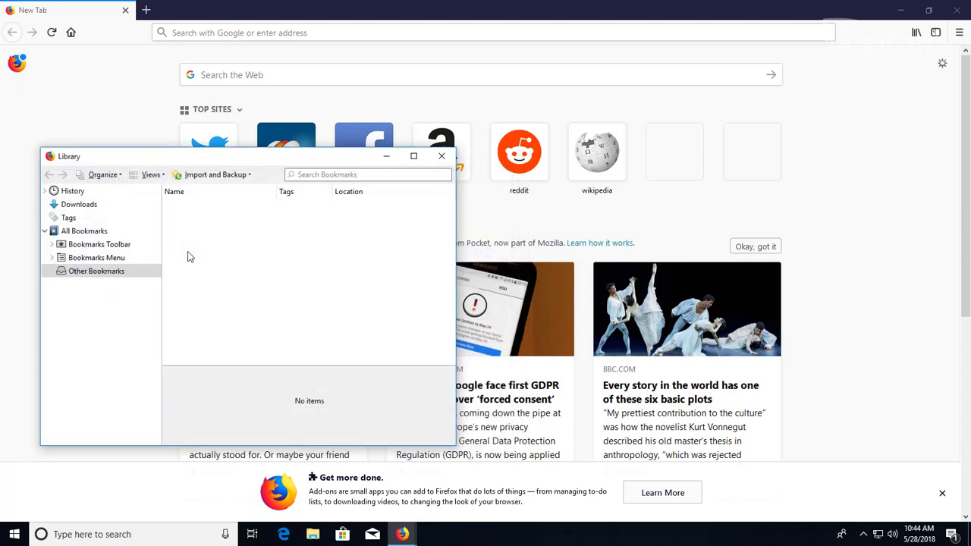
Check the Bookmarks Toolbar and Bookmarks Menu folders for the imported bookmarks, ending in the Bookmarks bar subfolder.
click(53, 244)
click(87, 271)
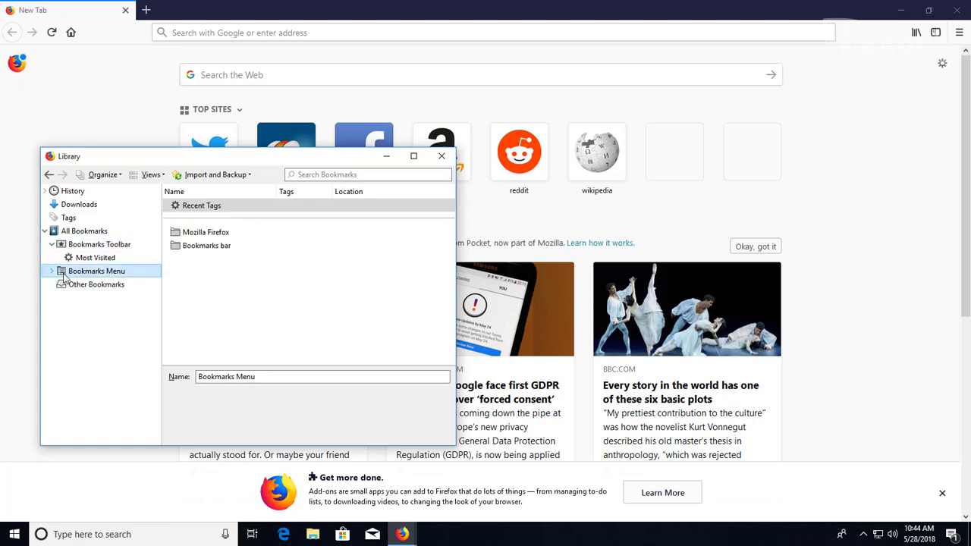
click(94, 245)
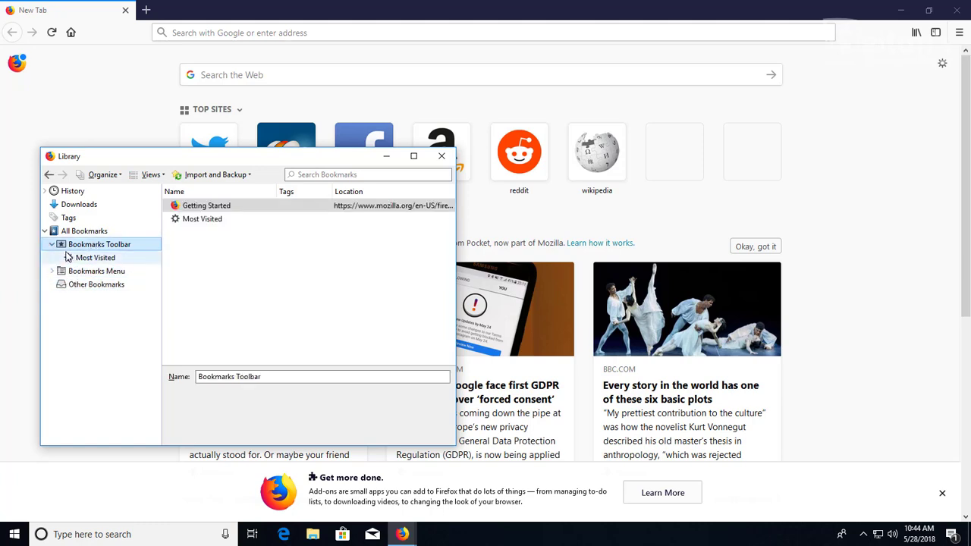
click(73, 274)
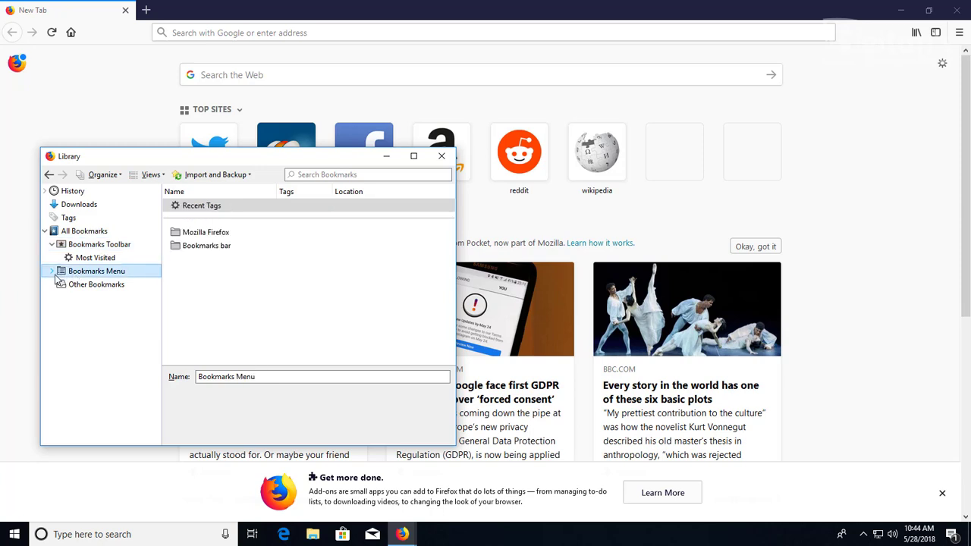
click(52, 272)
click(99, 312)
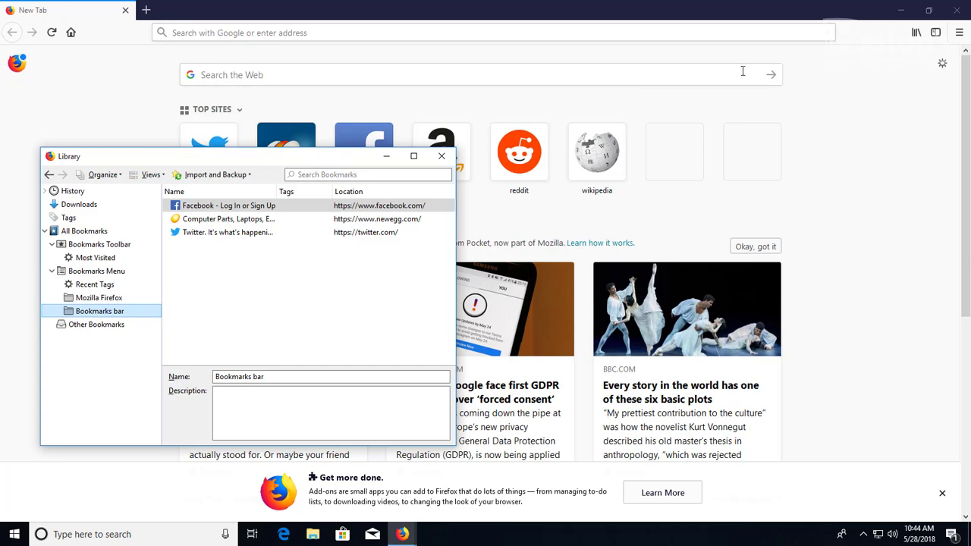
Close the Library window and turn on the Bookmarks Toolbar in Firefox.
click(442, 157)
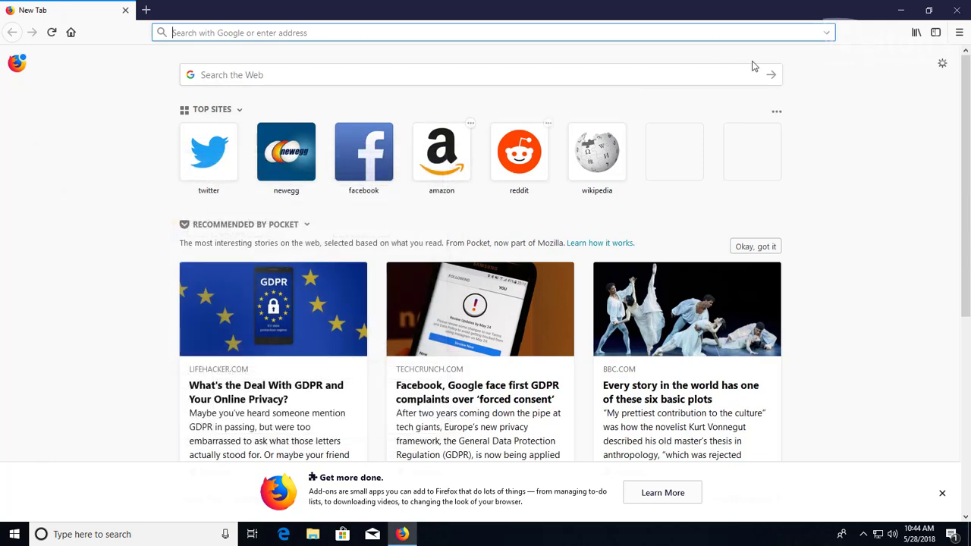
right_click(869, 32)
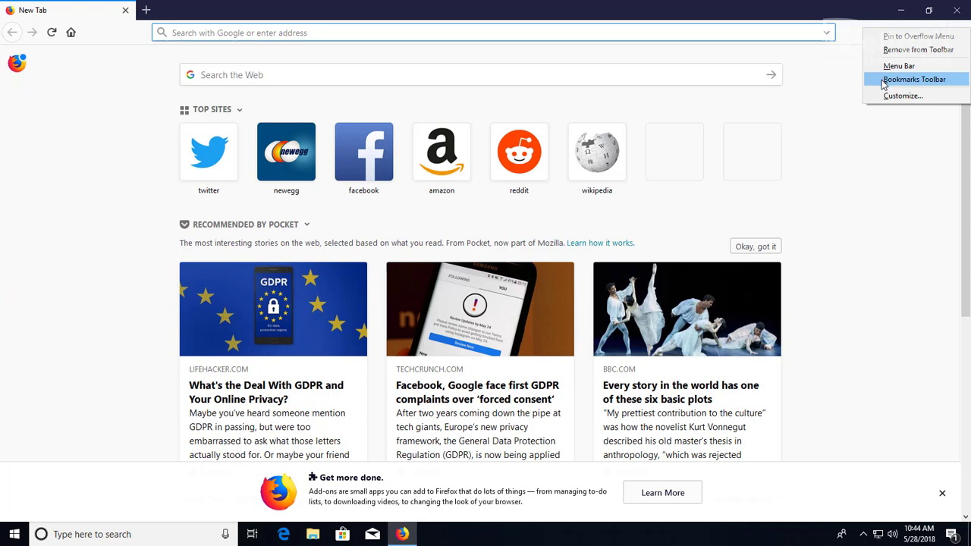
click(913, 79)
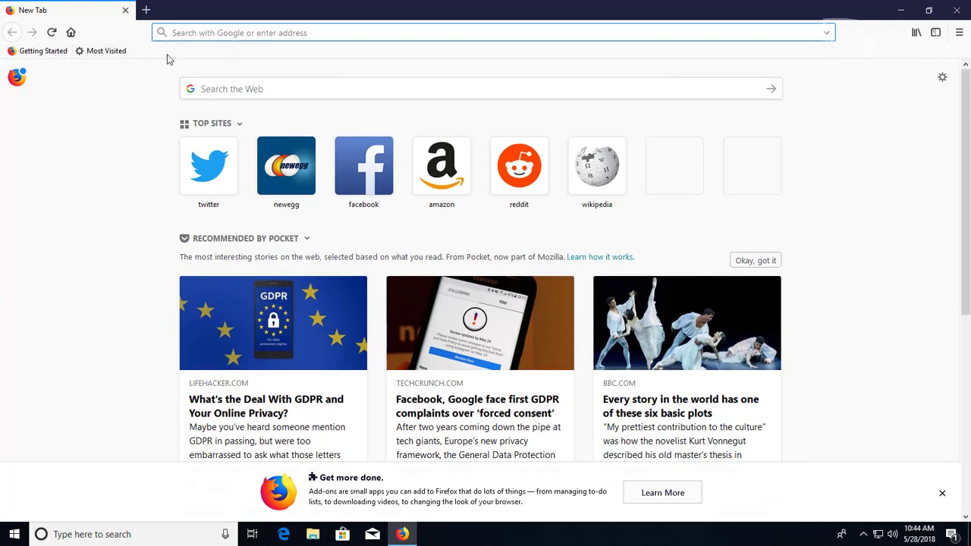
Examine the recently bookmarked items, the bookmarking tools and the bookmark search for the imported bookmarks.
click(916, 34)
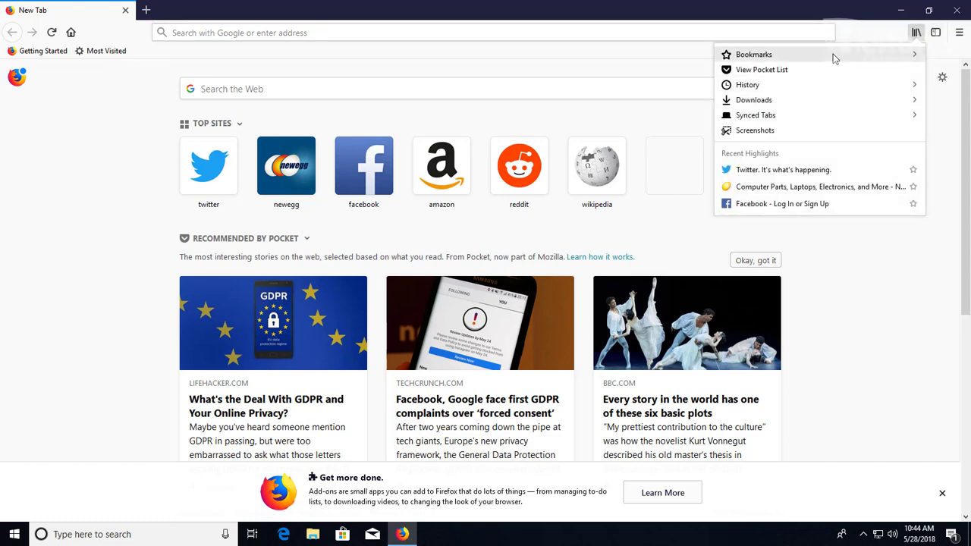
click(833, 56)
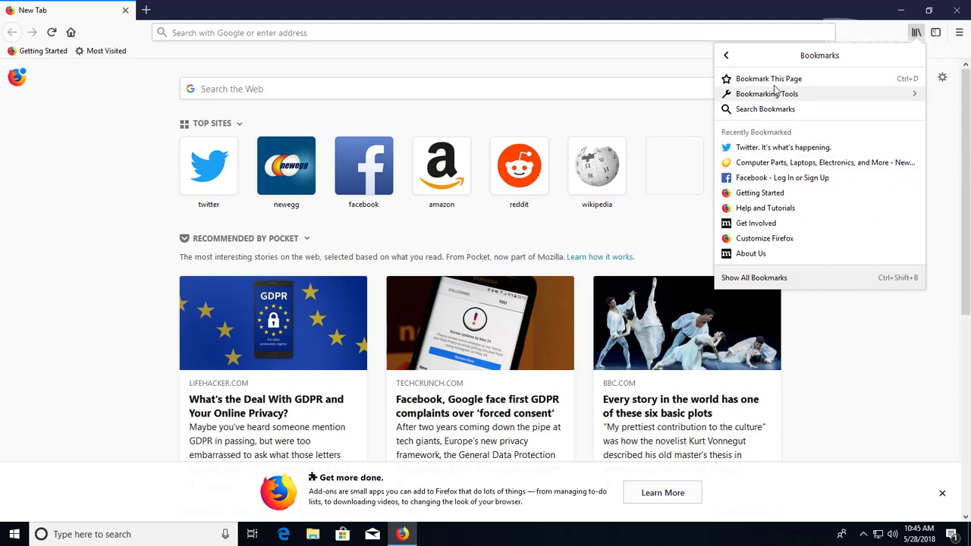
click(725, 56)
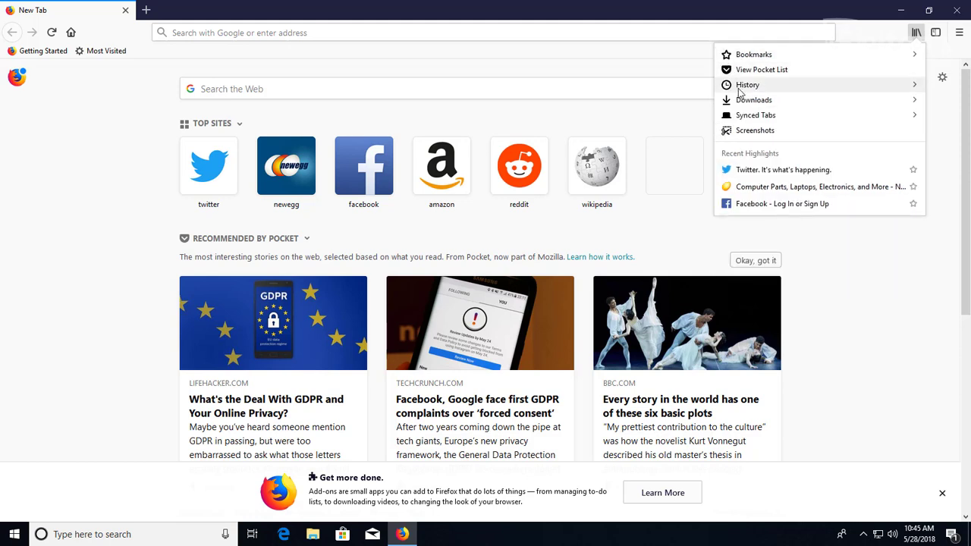
click(770, 59)
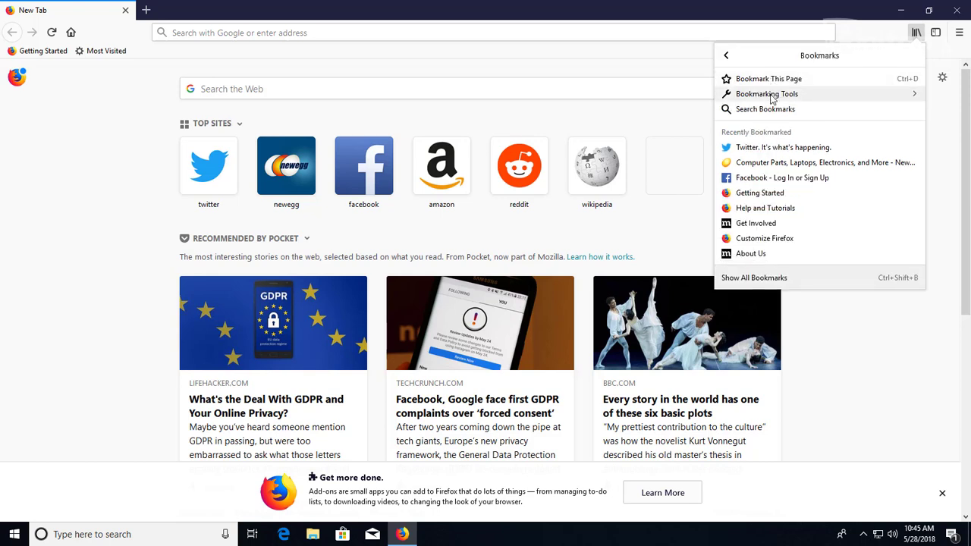
click(772, 95)
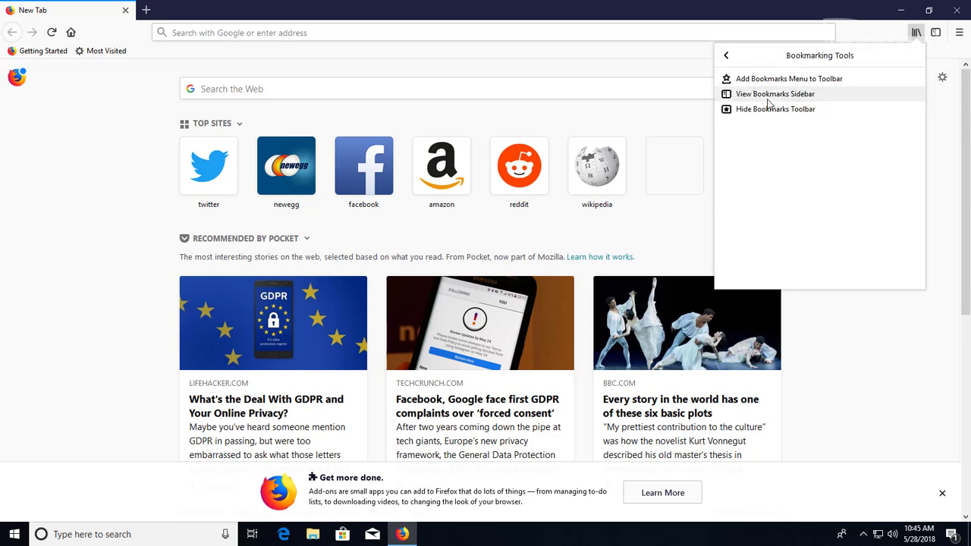
click(725, 55)
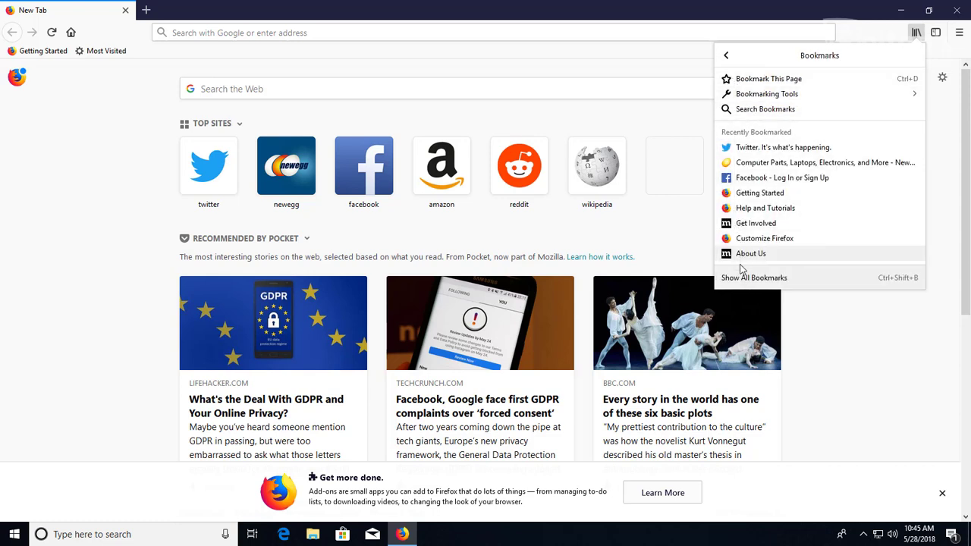
click(765, 111)
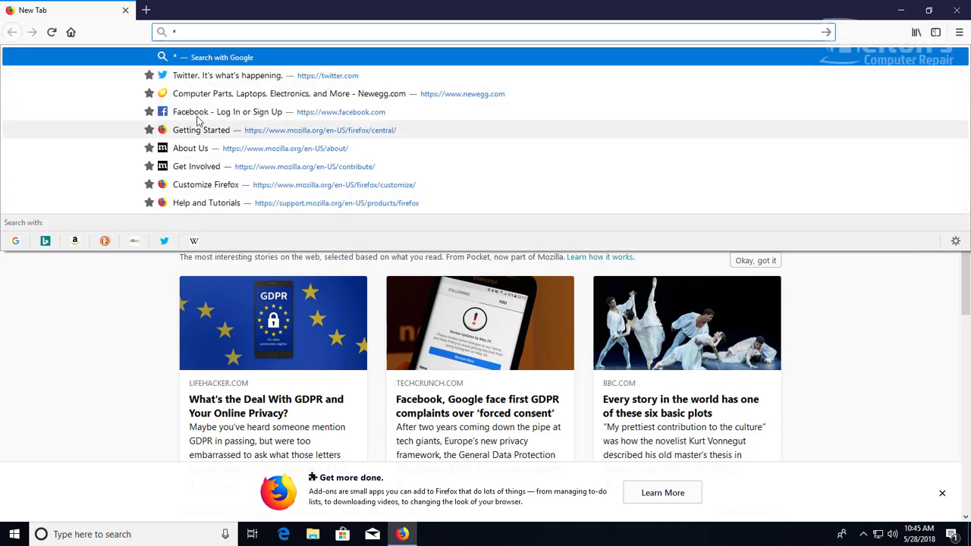
click(860, 37)
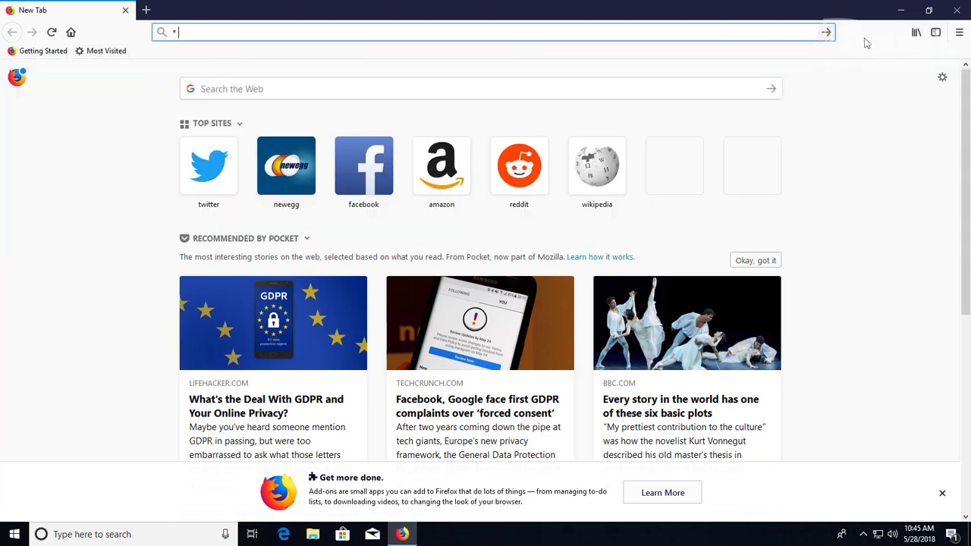
Reopen the Library and move the Facebook, Newegg and Twitter bookmarks from the Bookmarks bar folder to the Bookmarks Toolbar folder.
click(915, 33)
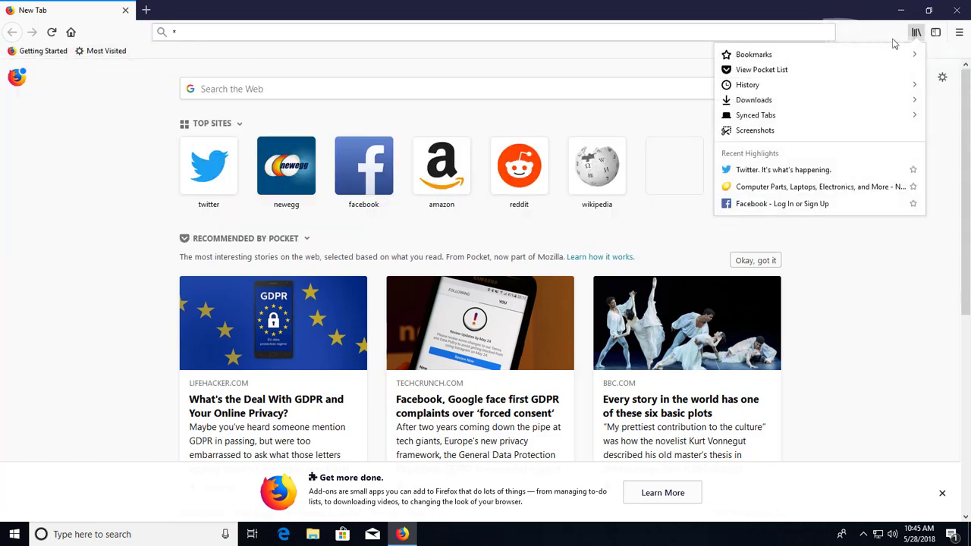
click(802, 56)
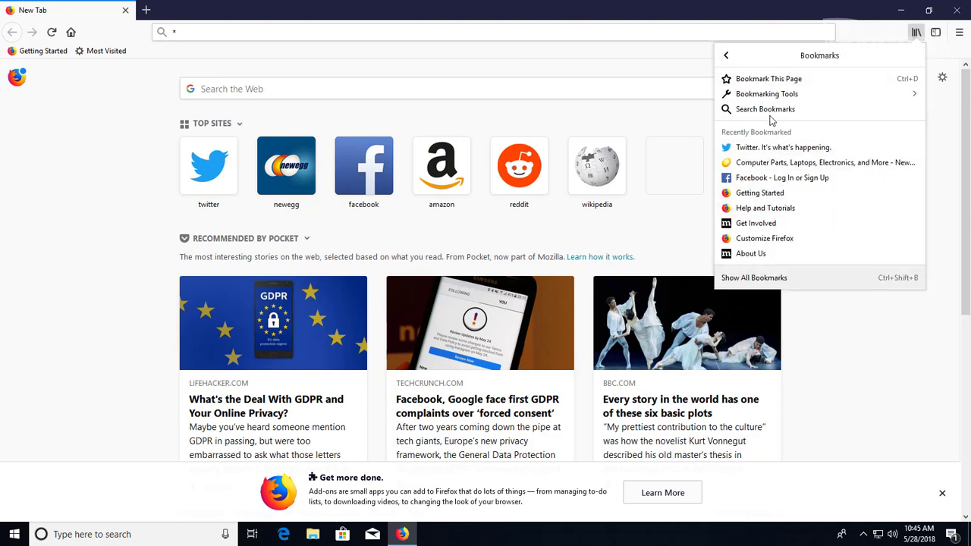
click(764, 279)
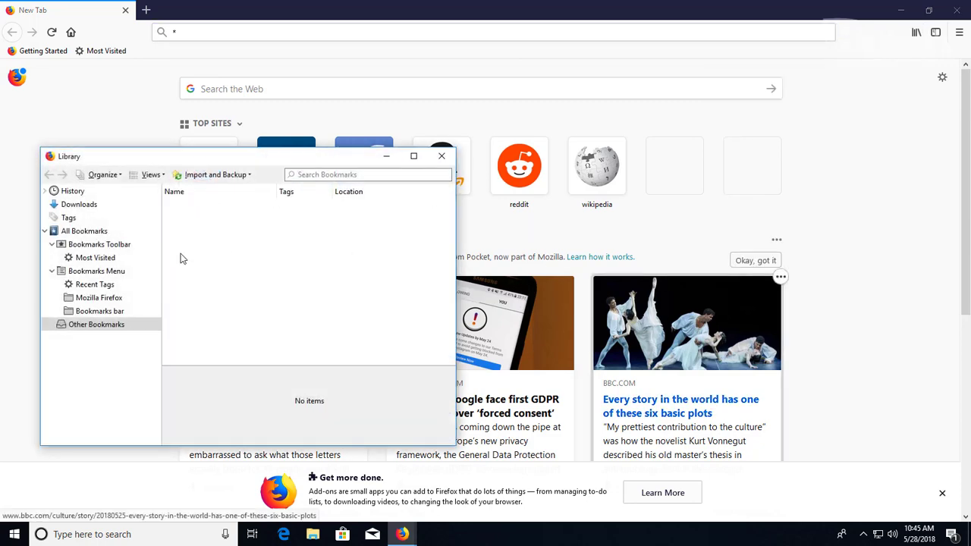
click(101, 312)
click(230, 270)
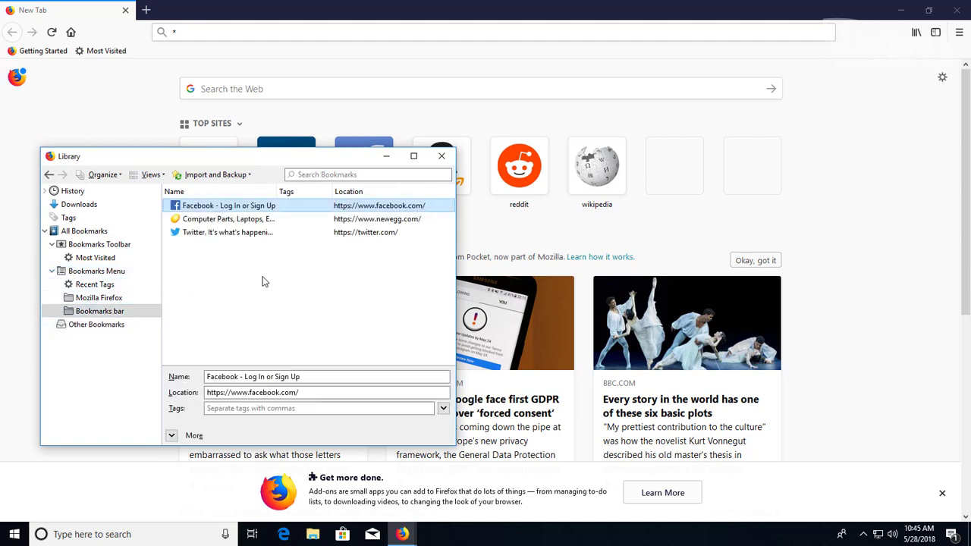
click(203, 234)
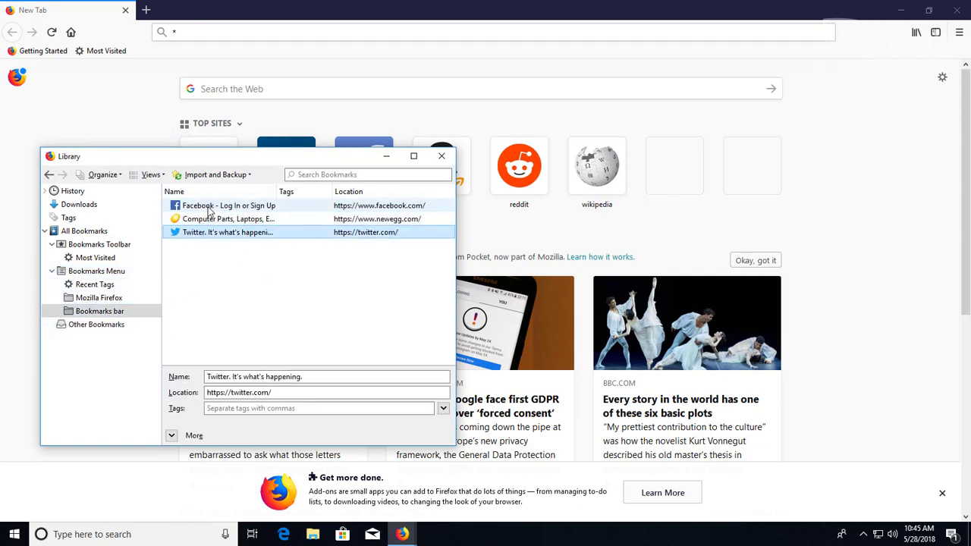
shift+click(210, 212)
drag(215, 207, 114, 250)
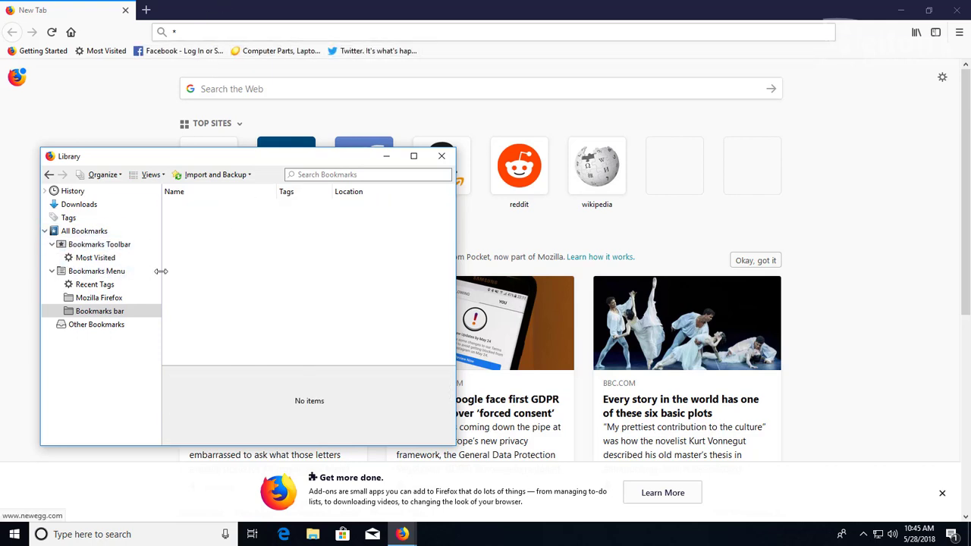
right_click(95, 250)
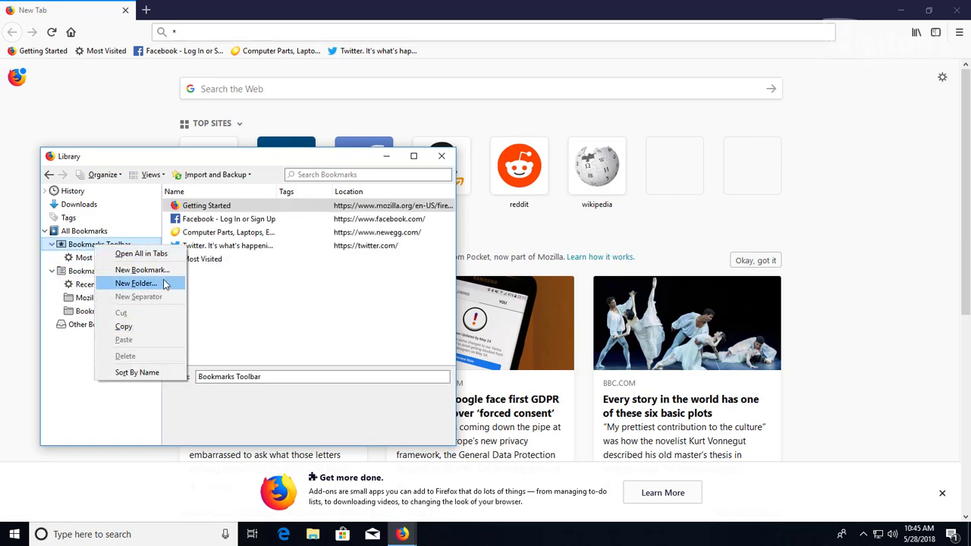
click(208, 297)
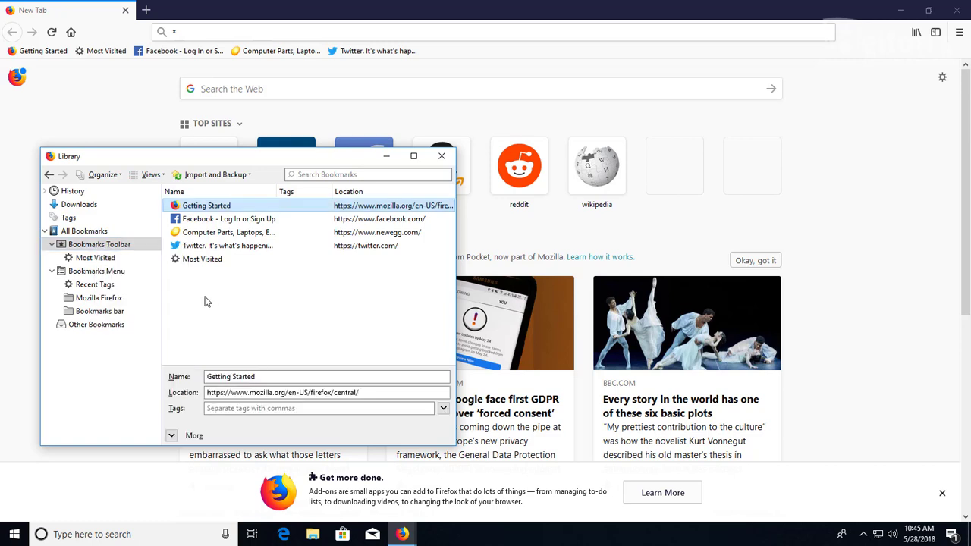
Delete the empty Bookmarks bar folder from the Bookmarks Menu folder.
click(91, 313)
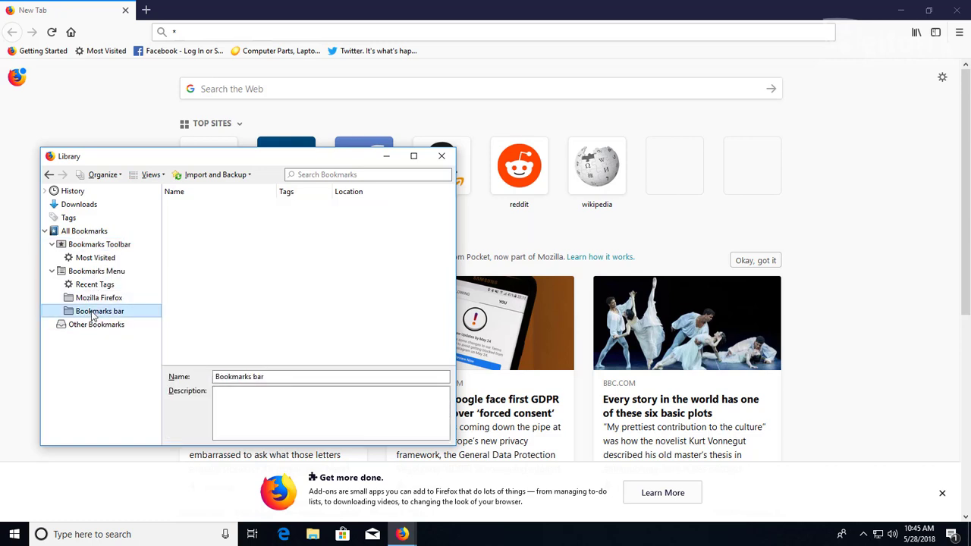
right_click(93, 317)
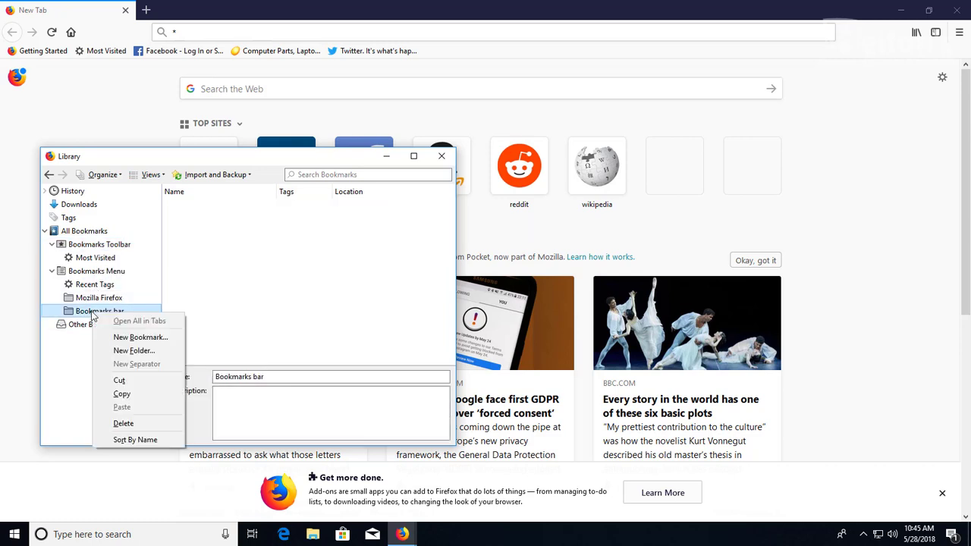
click(121, 422)
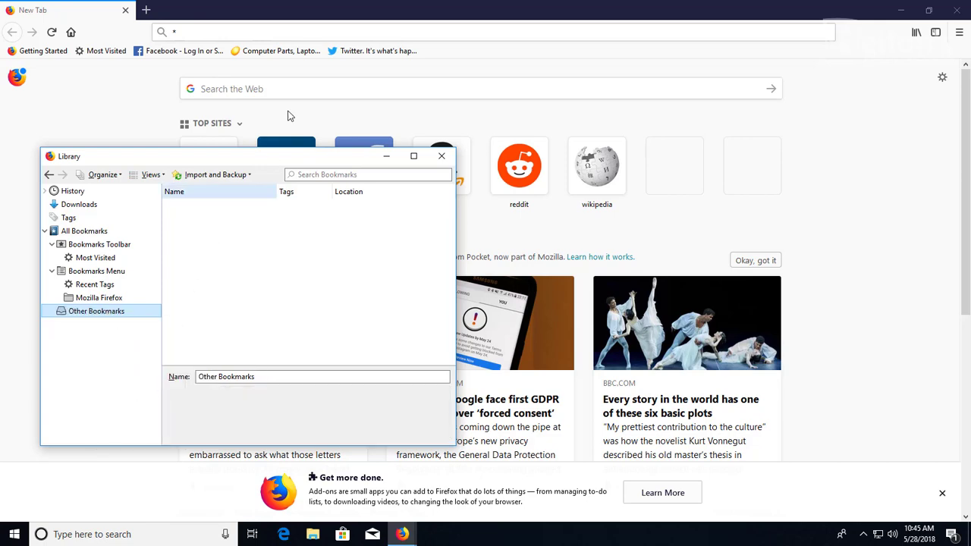
Collapse the Bookmarks Menu and Bookmarks Toolbar folders and close both the Library window and Firefox.
click(51, 271)
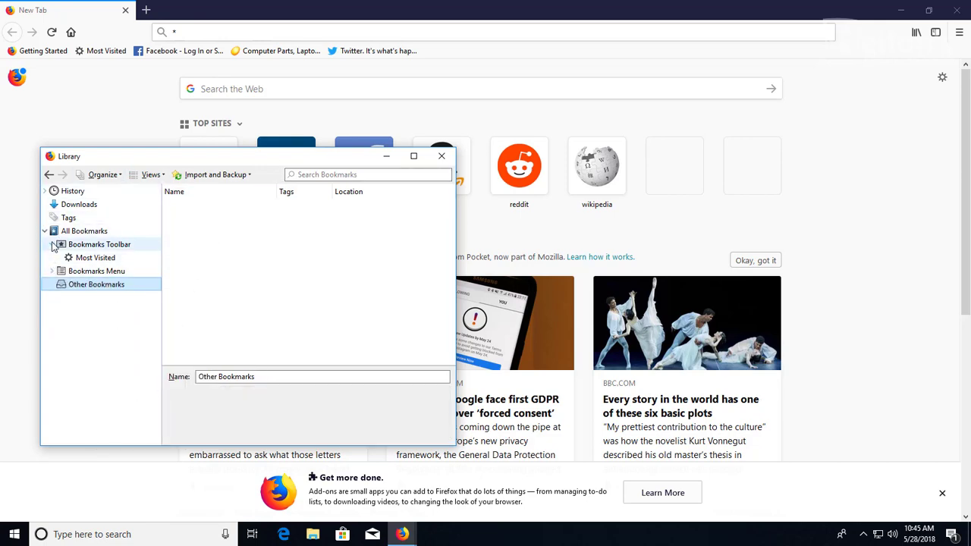
click(52, 244)
click(432, 171)
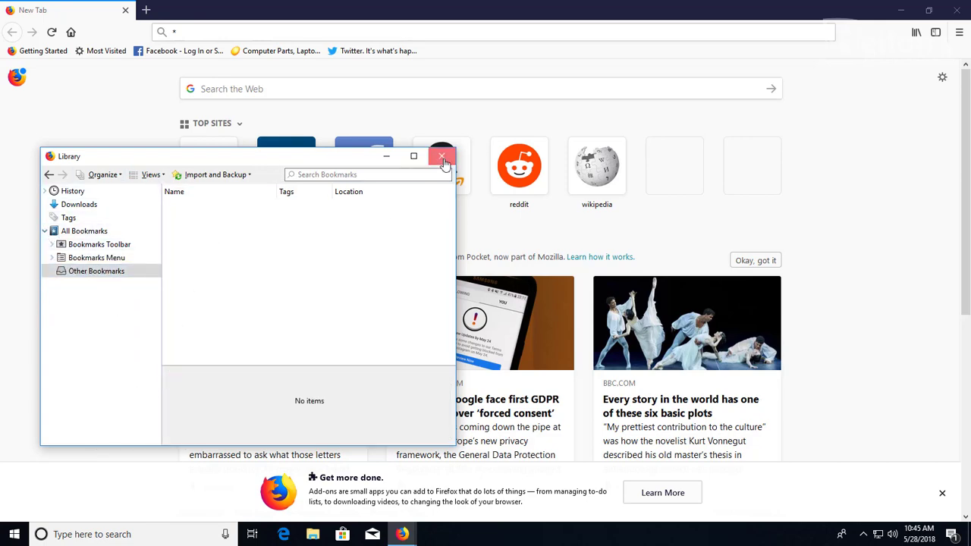
click(441, 155)
click(957, 17)
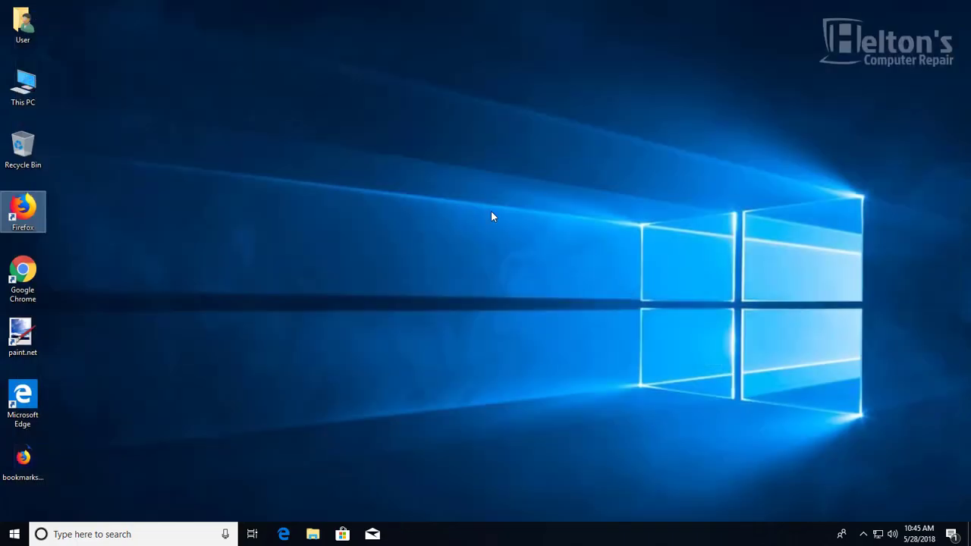